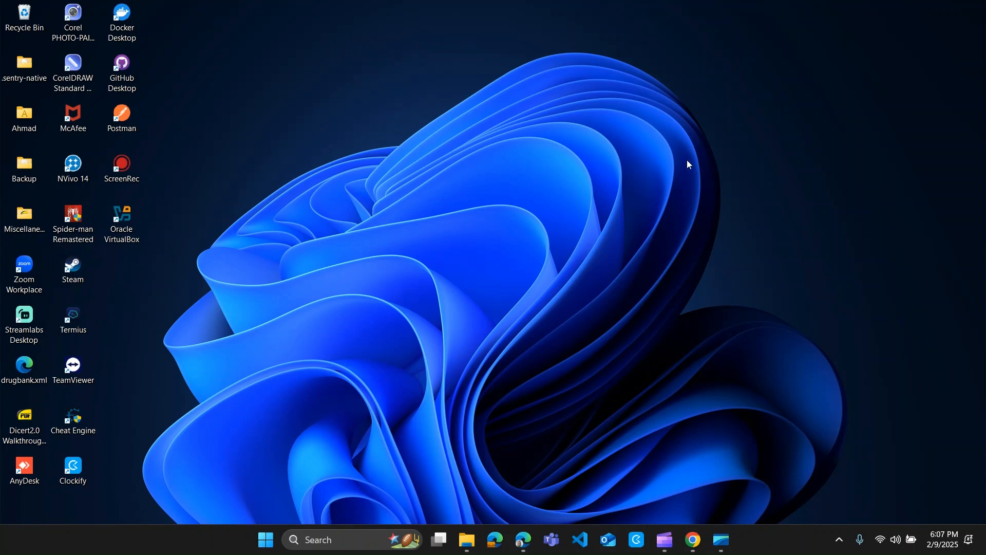
# Open Chrome and search for "download lm s" to reach the LM Studio website
pyautogui.click(695, 538)
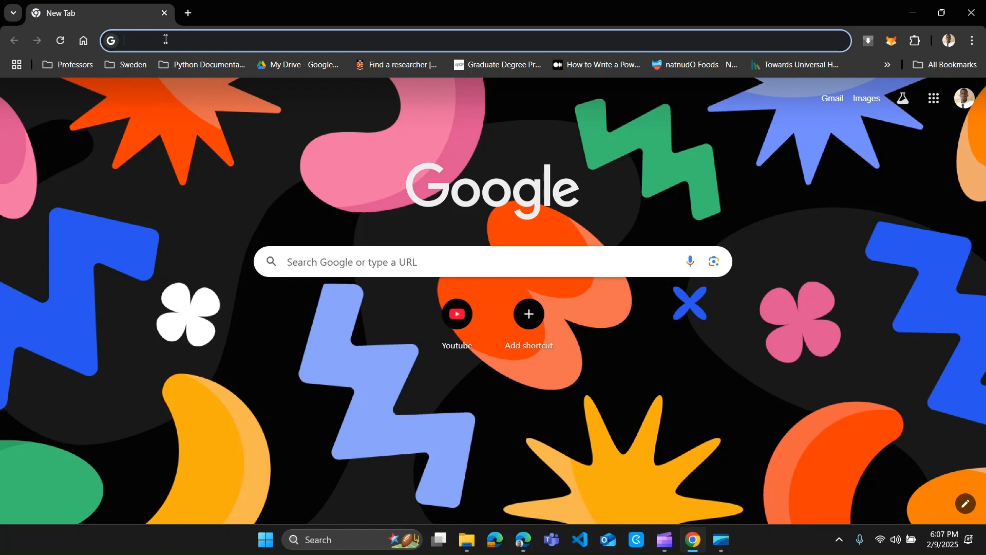
pyautogui.write('download lm')
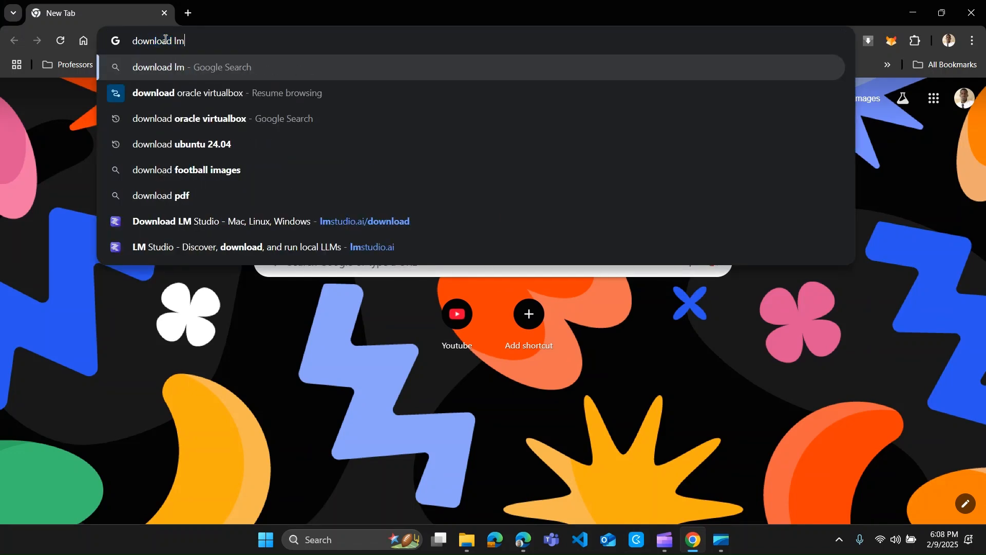
pyautogui.write(' s')
pyautogui.press('Return')
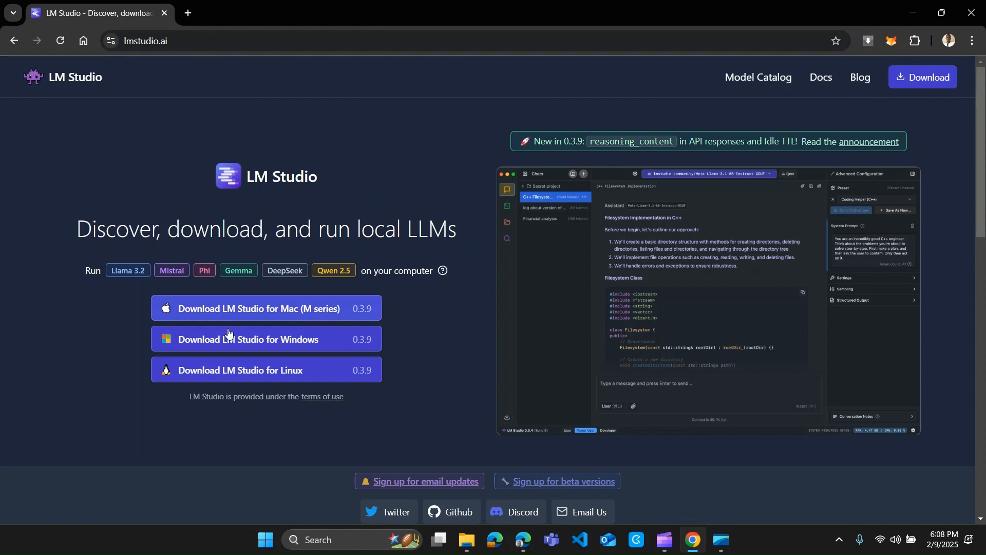
# Download the LM Studio 0.3.9 installer for Windows, keeping the unverified file
pyautogui.click(239, 340)
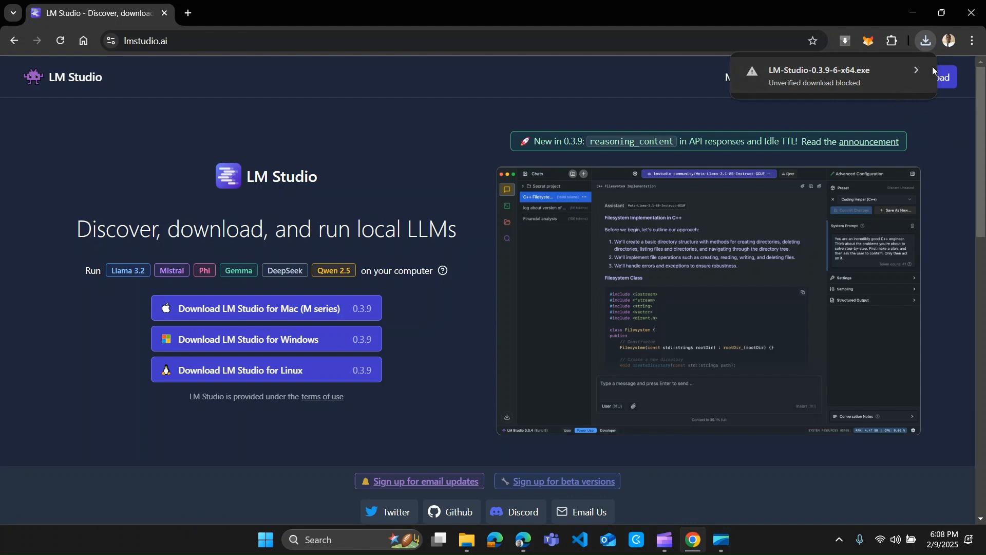
pyautogui.click(916, 69)
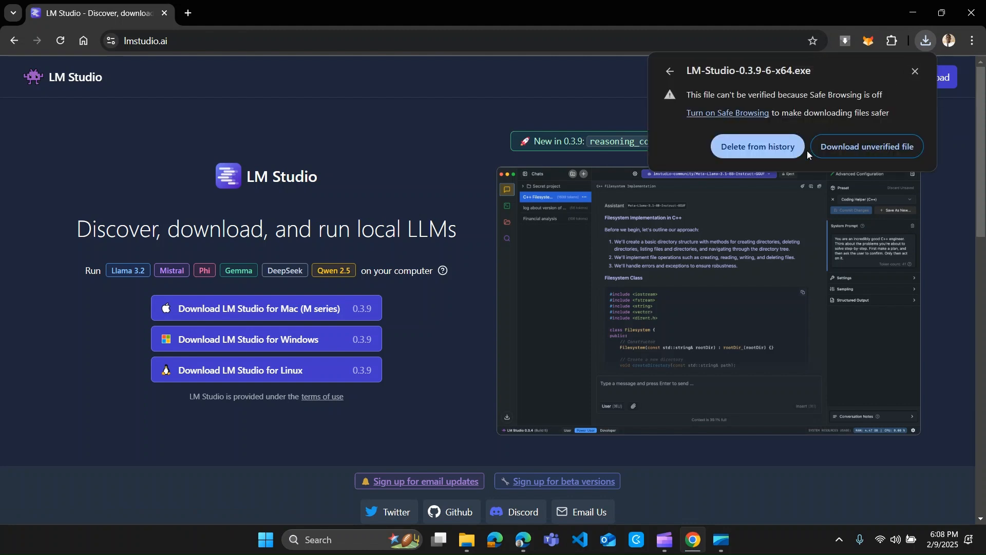
pyautogui.click(835, 147)
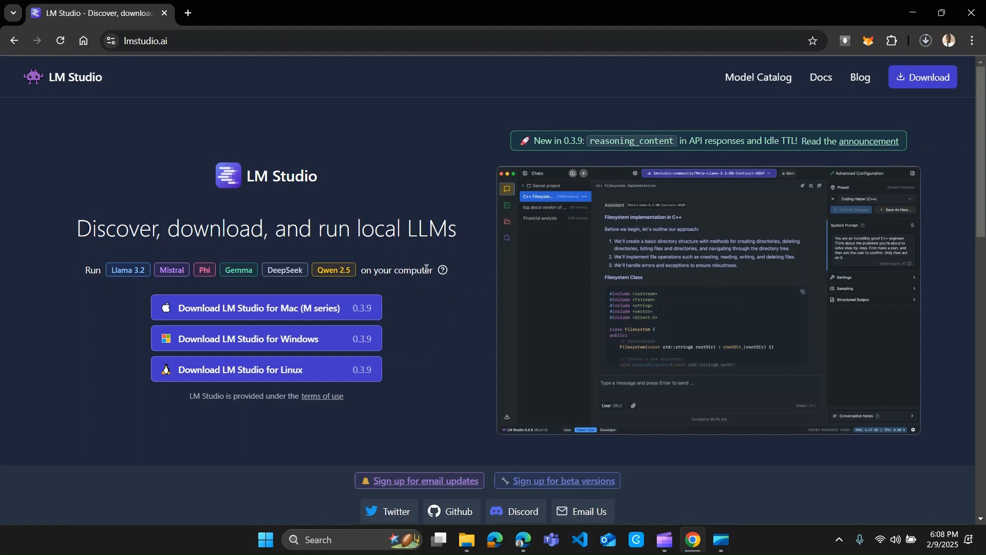
pyautogui.scroll(-8, 421, 287)
pyautogui.scroll(-6, 427, 257)
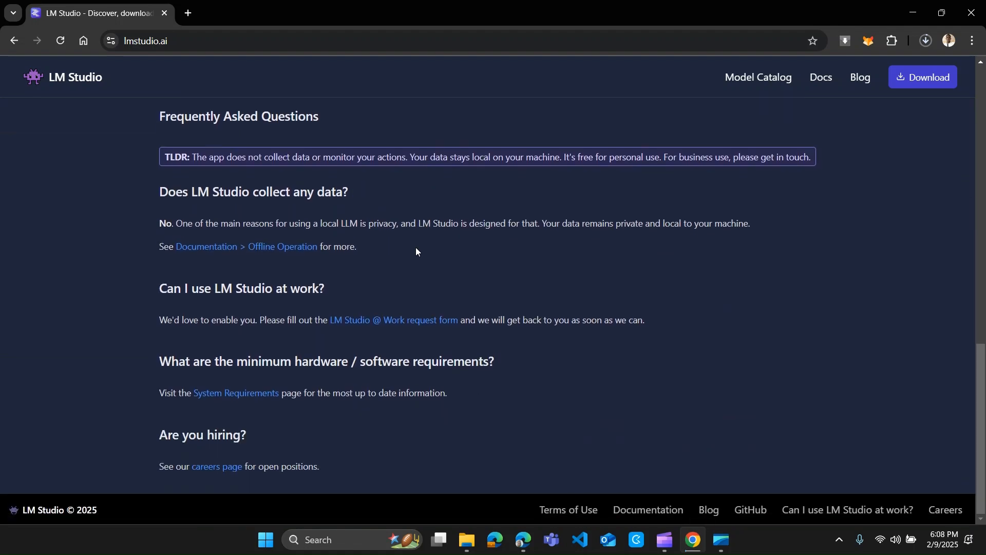
pyautogui.scroll(15, 416, 251)
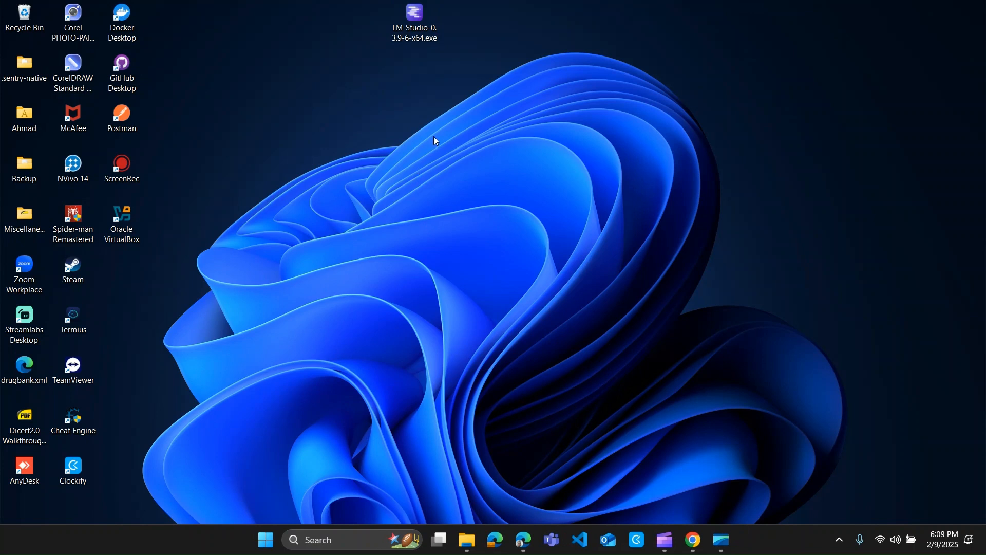
# Run the LM-Studio-0.3.9-6-x64.exe installer from the desktop and install it for the current user only in the default folder
pyautogui.click(417, 16)
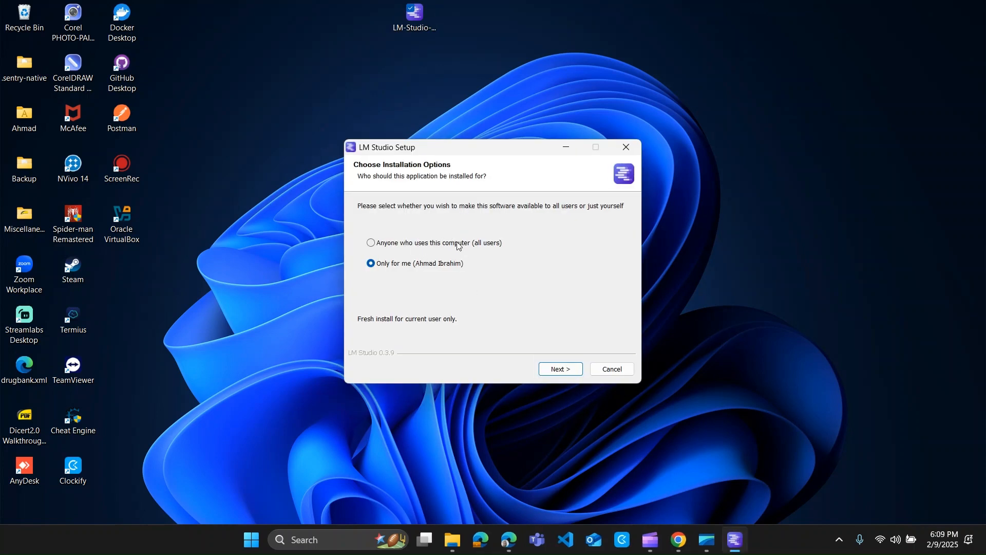
pyautogui.click(553, 369)
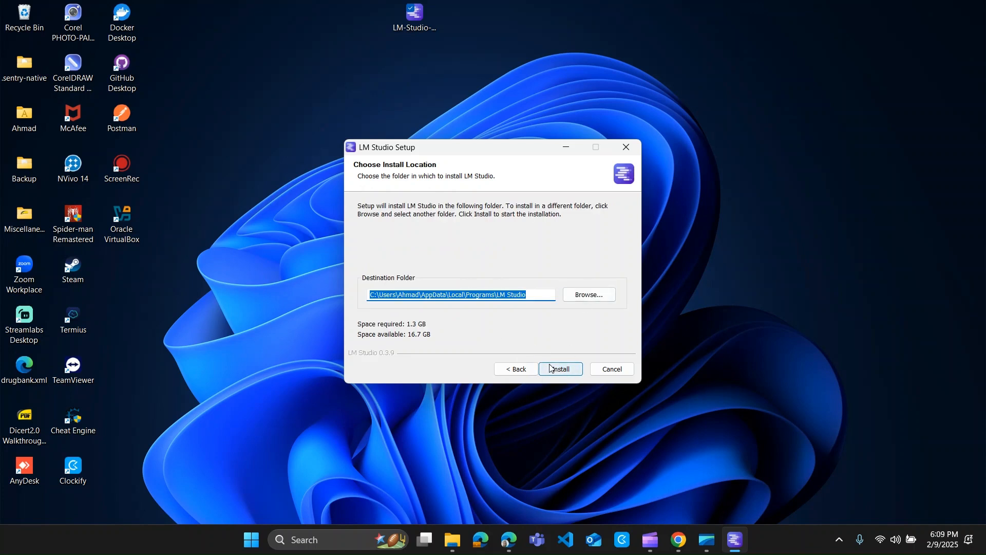
pyautogui.click(551, 368)
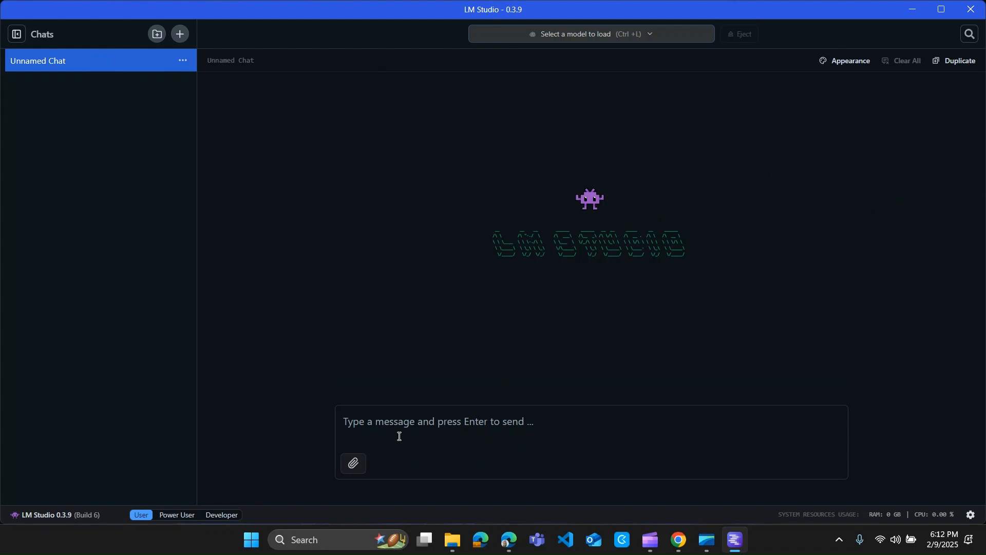
# Check the chat appearance options, close them, and switch the interface to Power User mode
pyautogui.click(849, 61)
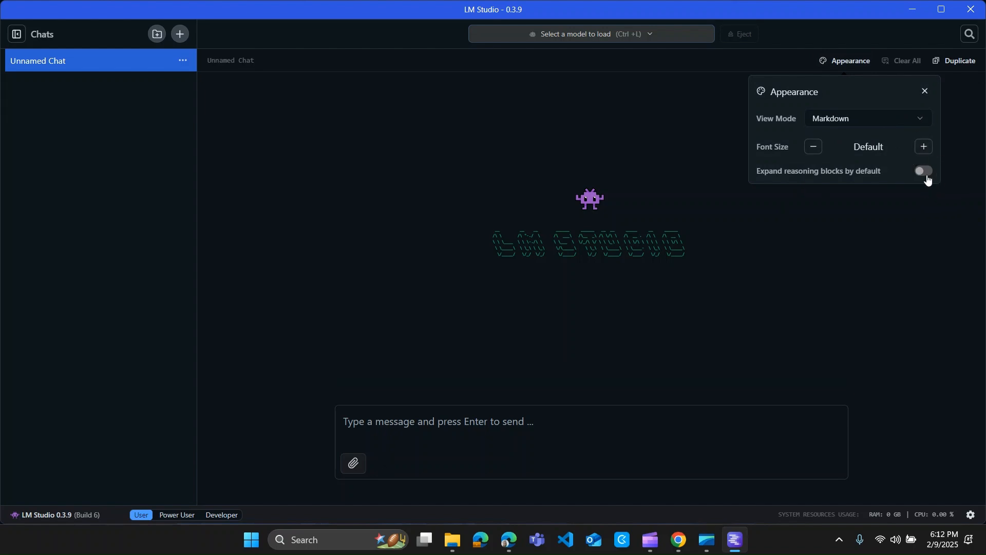
pyautogui.click(953, 98)
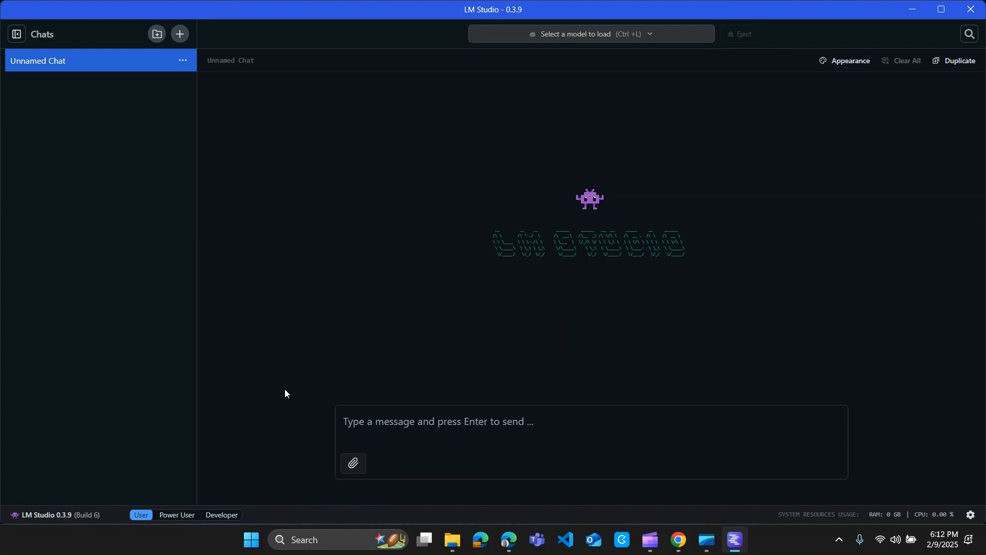
pyautogui.click(186, 522)
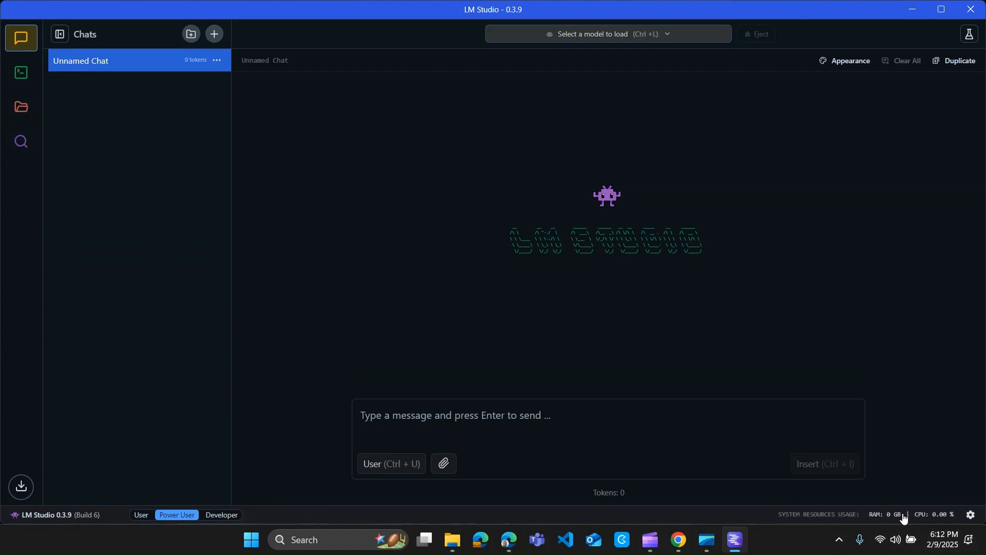
pyautogui.moveTo(904, 509)
# View the locally stored LLMs, and open the model search to look through its staff picks and sorting options
pyautogui.click(16, 116)
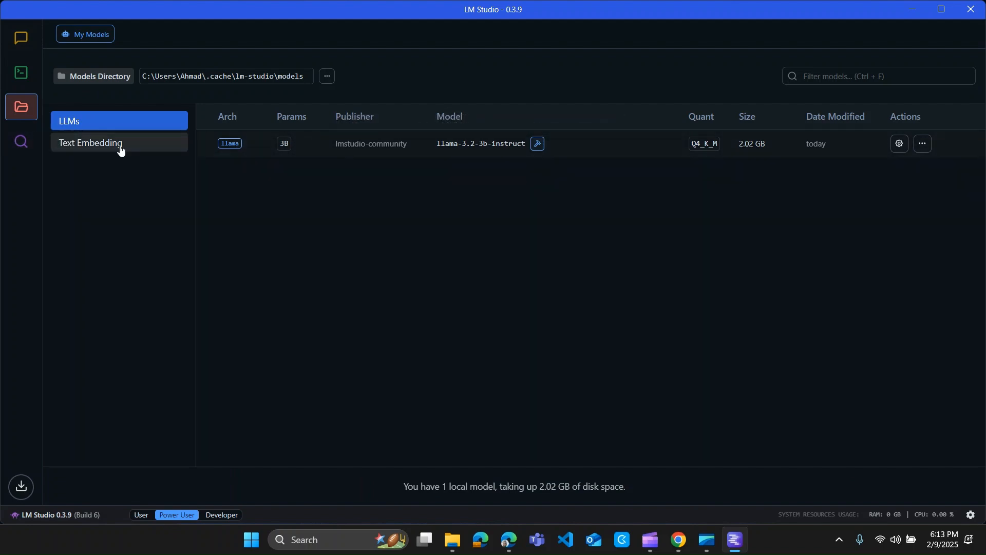
pyautogui.click(34, 145)
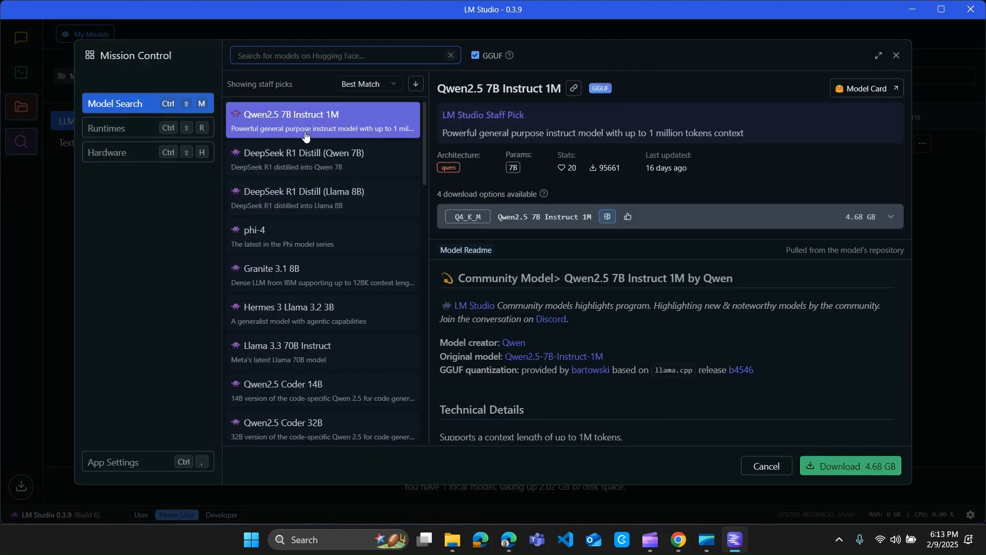
pyautogui.scroll(-6, 317, 176)
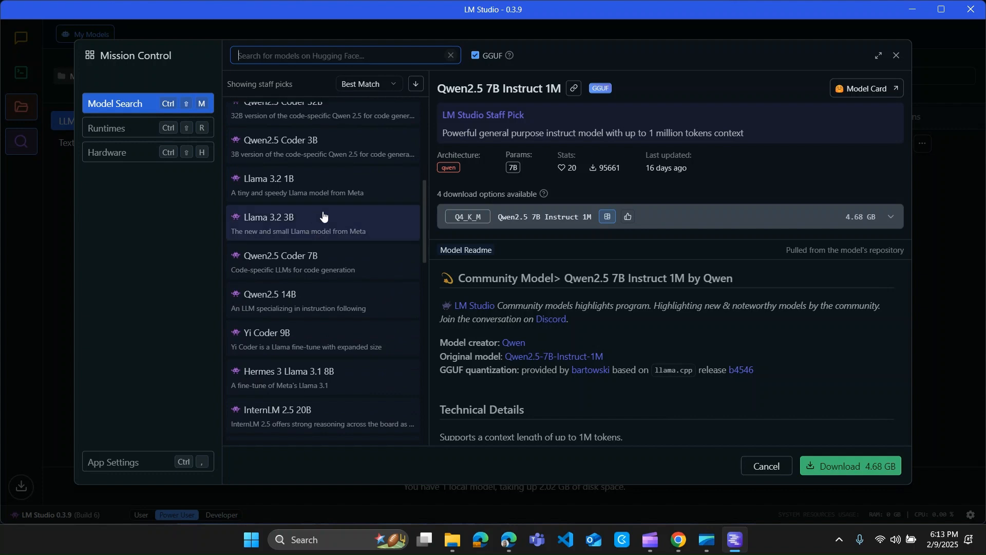
pyautogui.scroll(6, 328, 213)
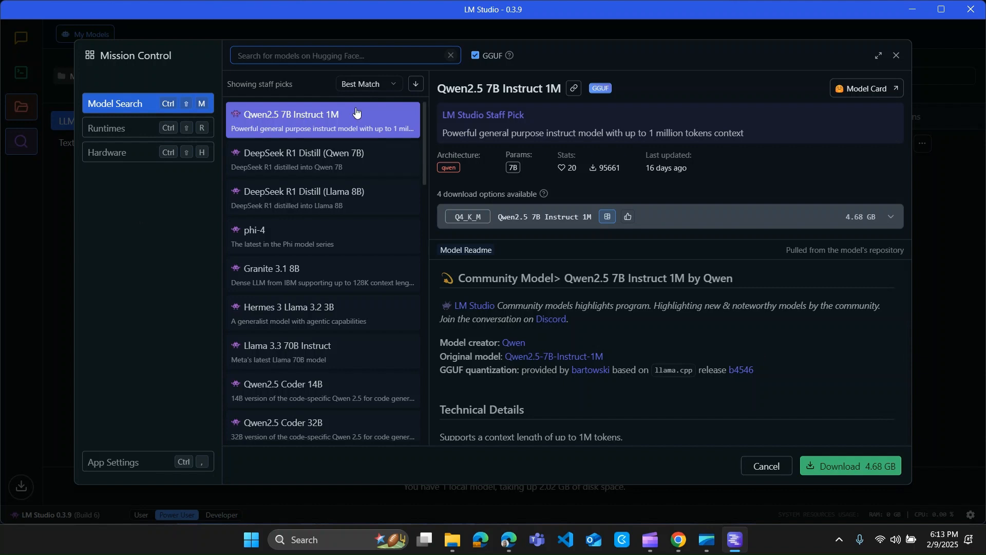
pyautogui.click(394, 83)
pyautogui.click(394, 82)
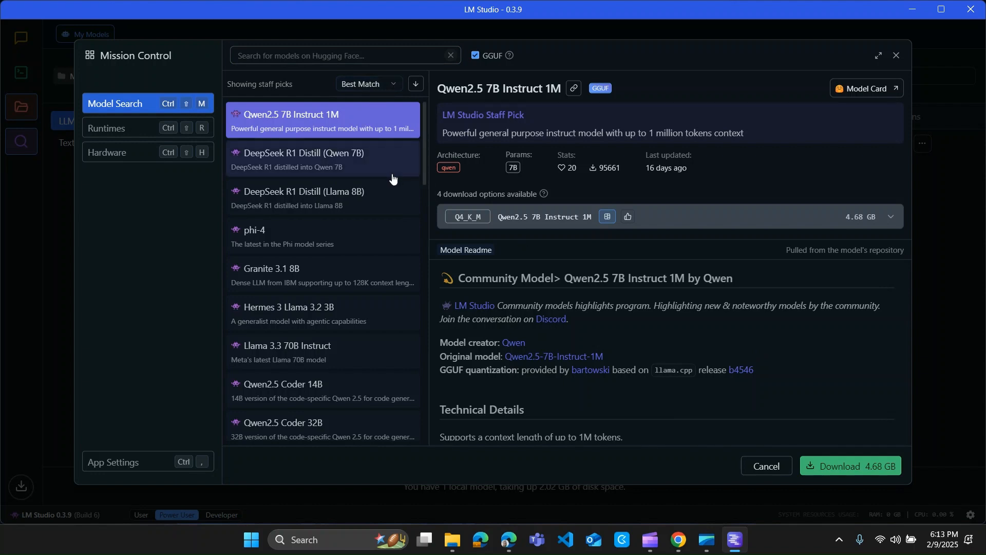
pyautogui.scroll(-4, 295, 189)
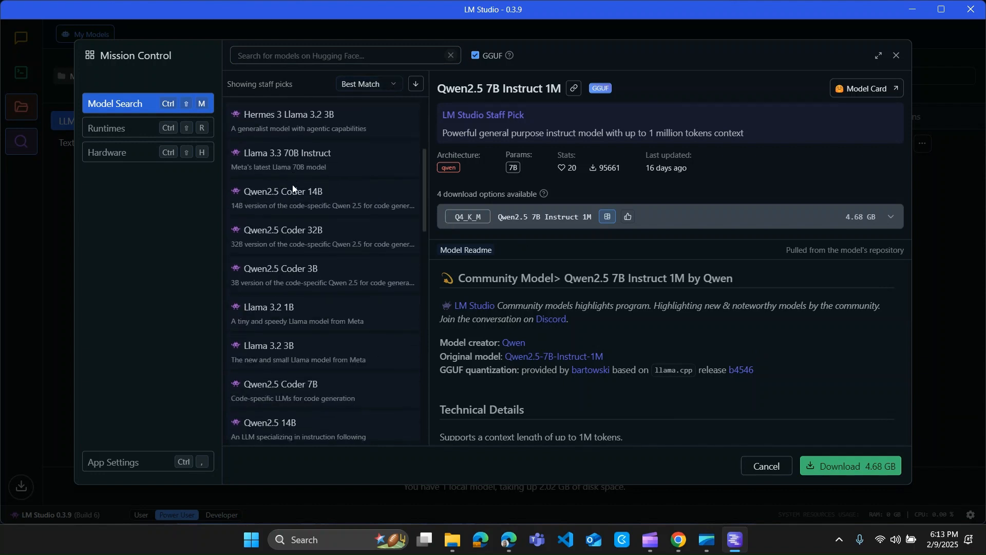
pyautogui.scroll(-5, 293, 188)
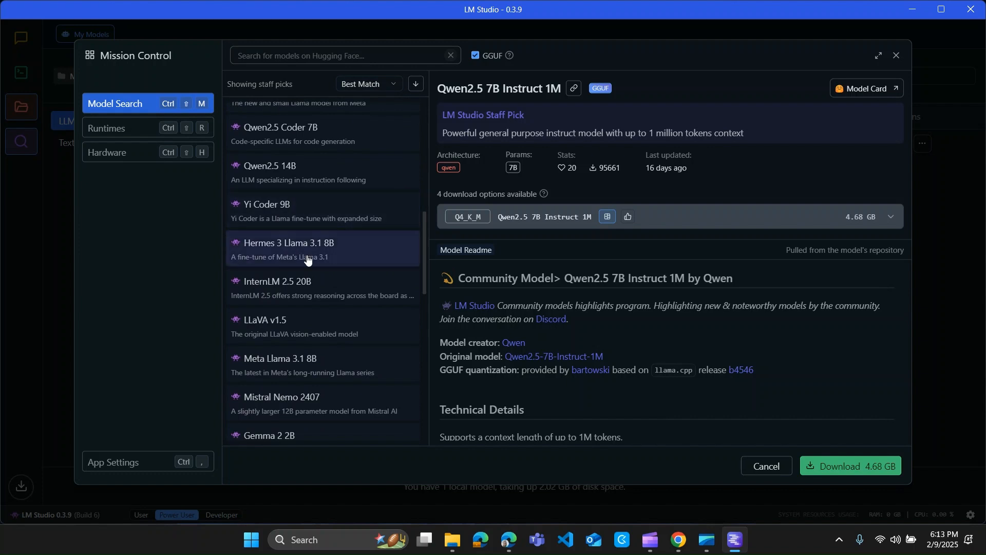
pyautogui.scroll(10, 308, 258)
# Sort the staff picks by Recently Updated and reverse the sort direction
pyautogui.click(365, 84)
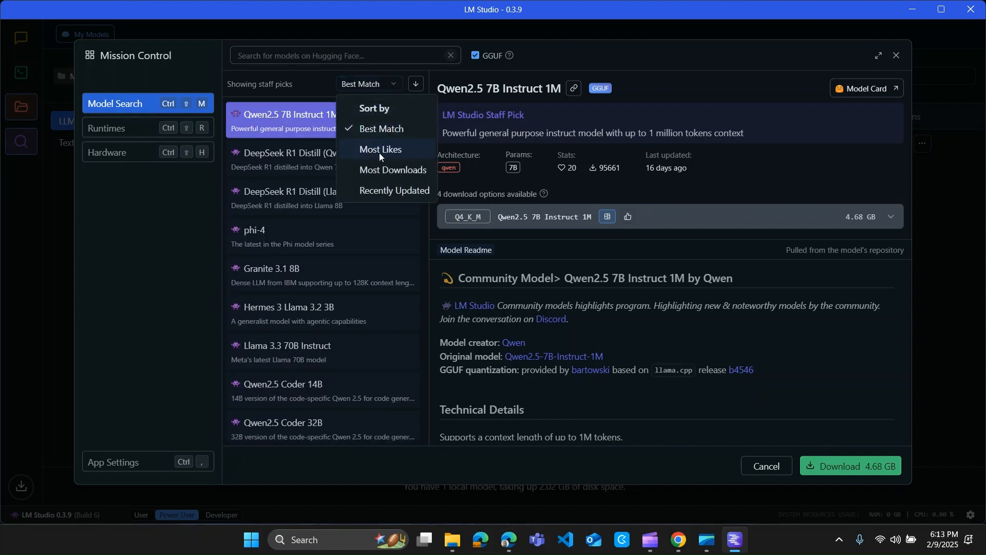
pyautogui.click(380, 150)
pyautogui.click(368, 84)
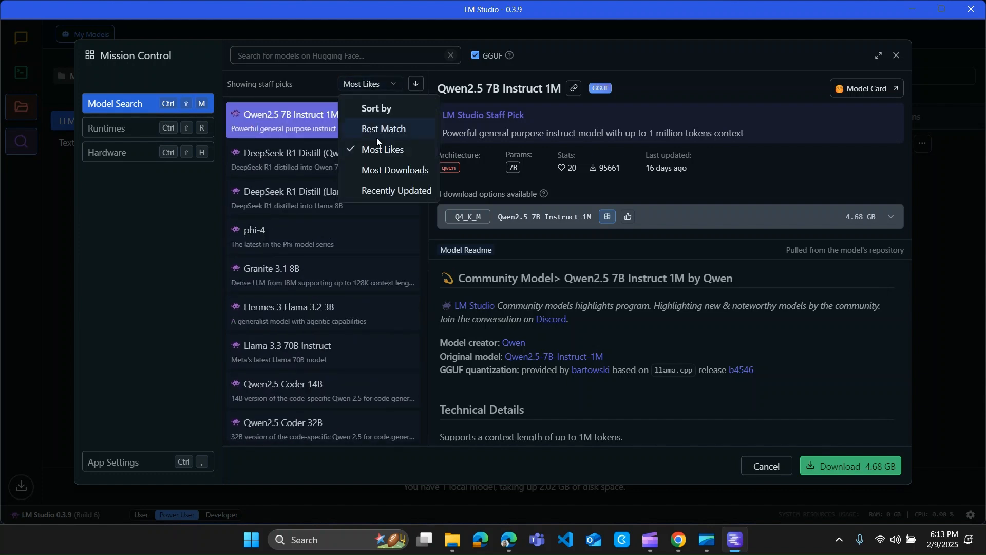
pyautogui.click(388, 188)
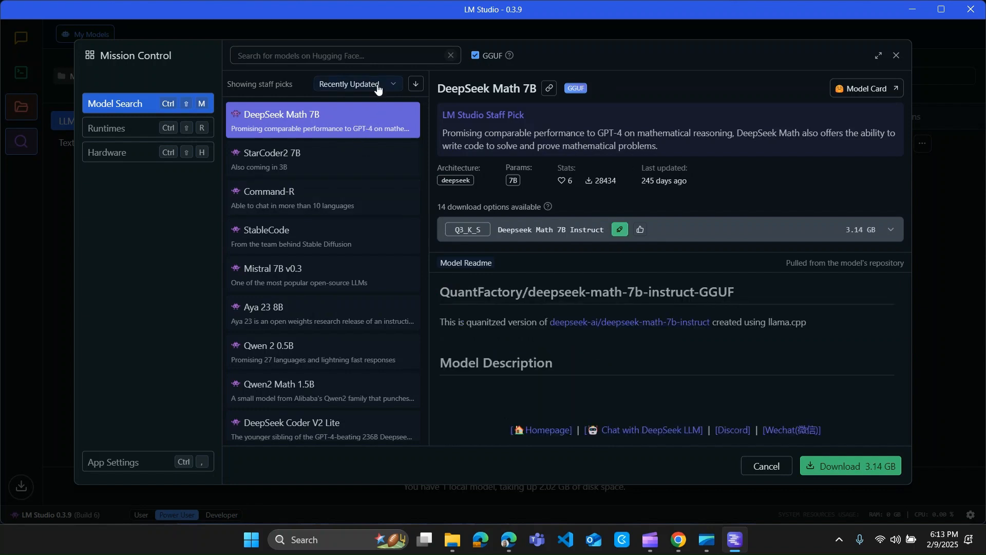
pyautogui.click(417, 84)
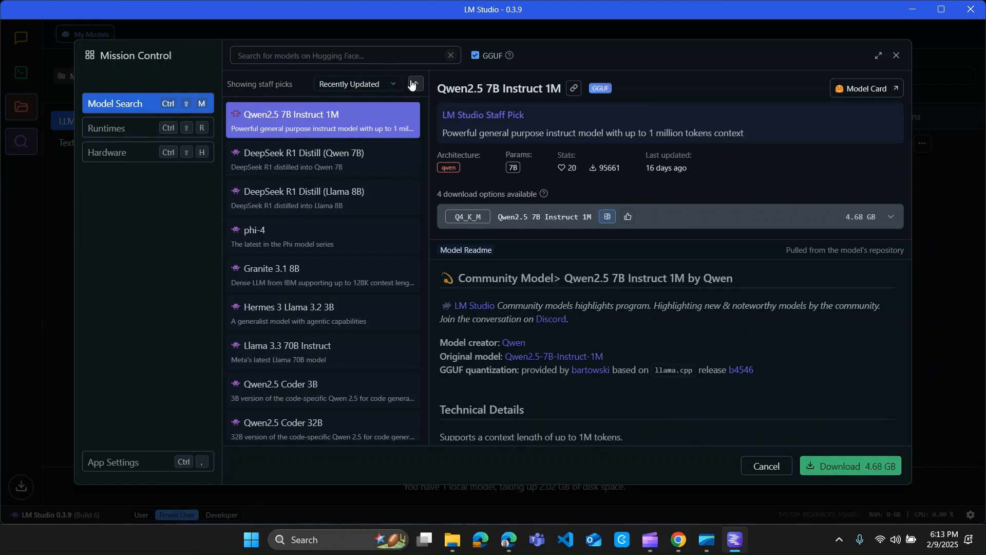
# Search the model catalogue for "llama 3.2 3b"
pyautogui.click(334, 54)
pyautogui.write('llama')
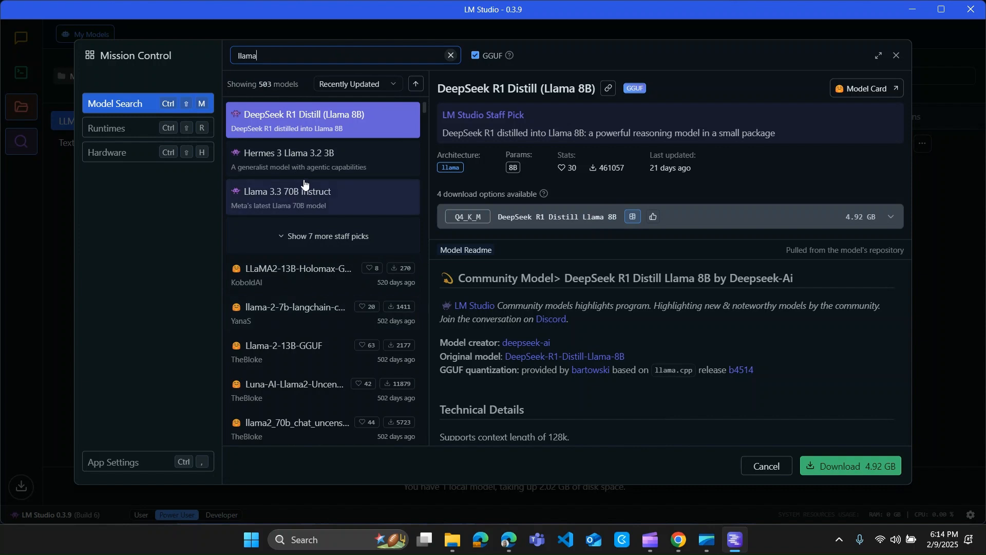
pyautogui.write('3.2')
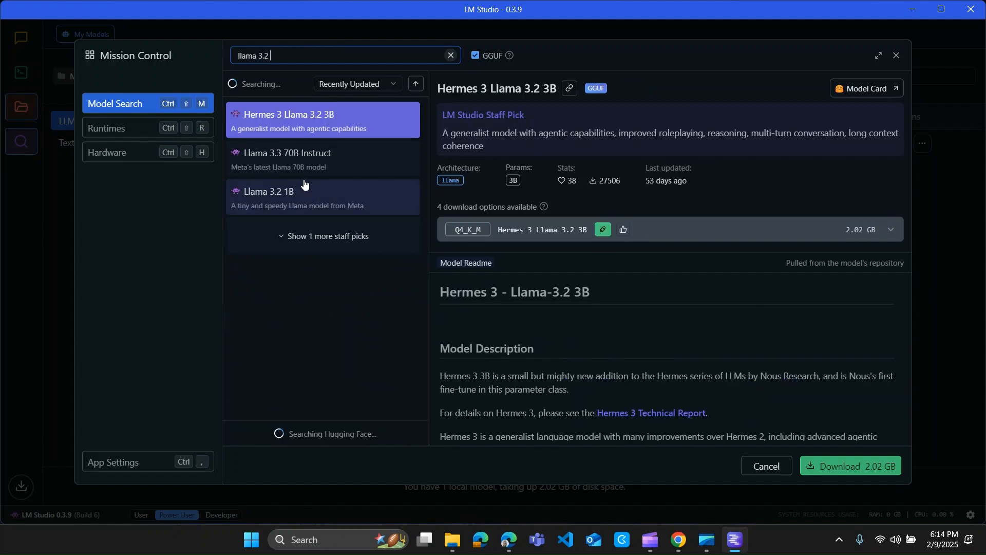
pyautogui.write('3b')
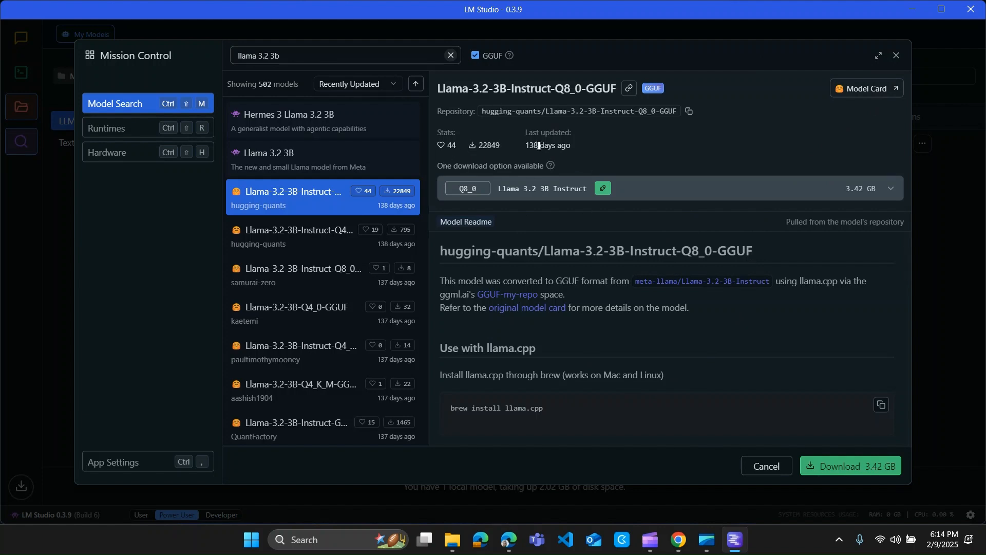
# View the Llama 3.2 3B staff pick's details and reverse the sort direction to list the newest results first
pyautogui.click(316, 170)
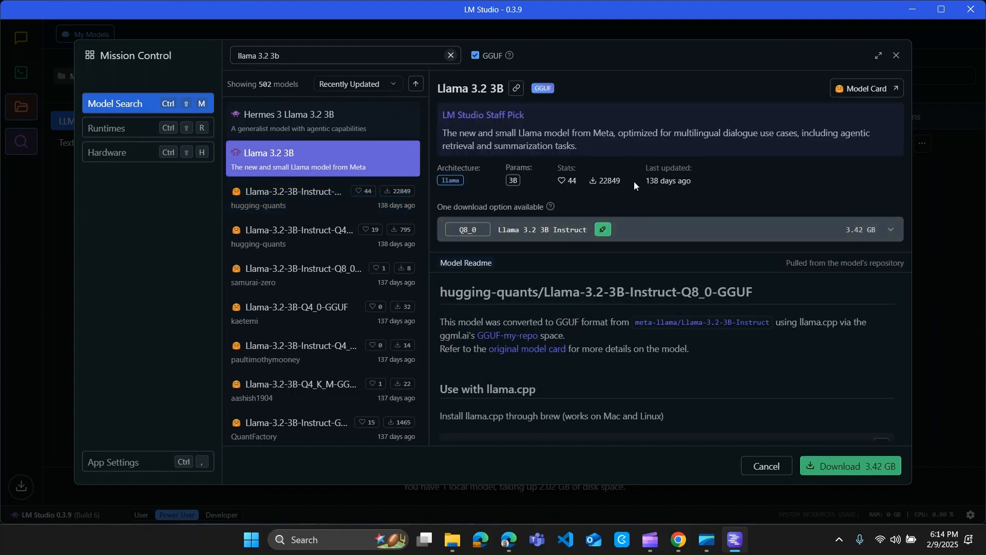
pyautogui.click(412, 92)
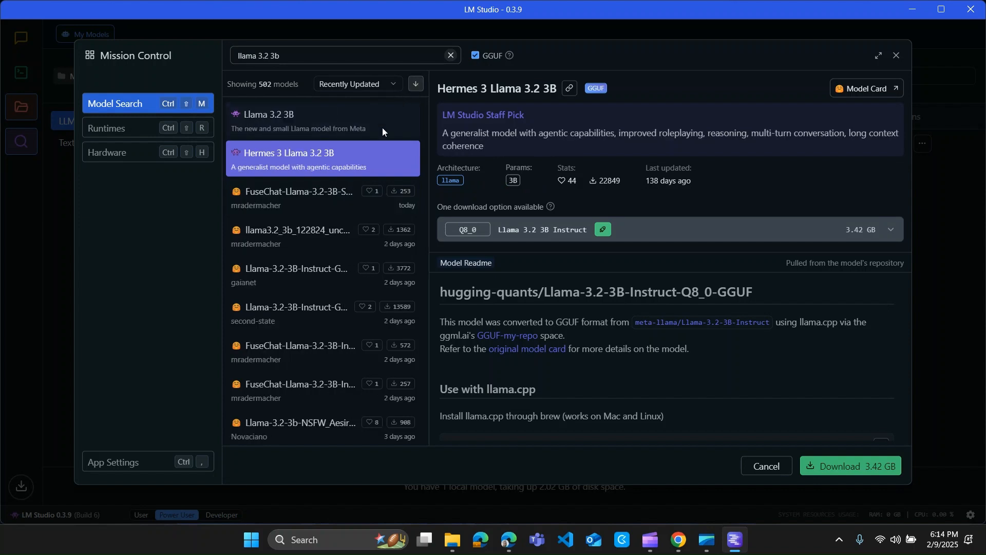
# View the details of FuseChat-Llama-3.2-3B-SFT-GGUF, and reopen the Llama 3.2 3B staff pick to read through its readme
pyautogui.click(307, 200)
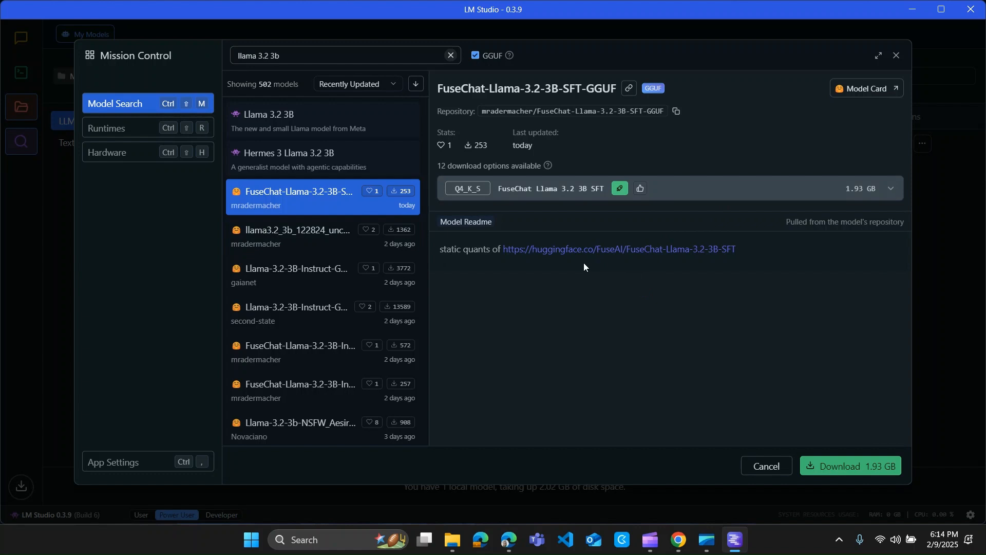
pyautogui.click(313, 136)
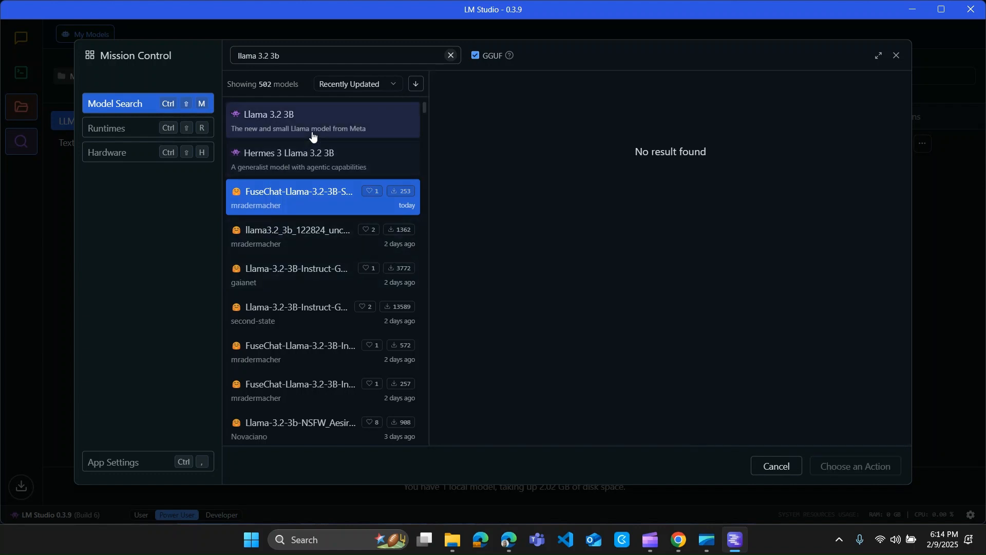
pyautogui.scroll(-5, 599, 303)
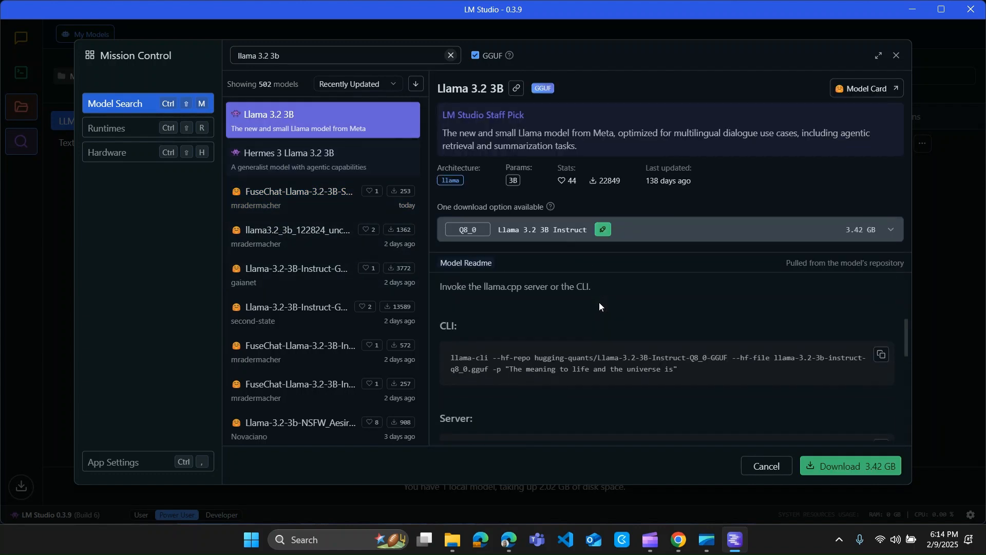
pyautogui.scroll(1, 599, 306)
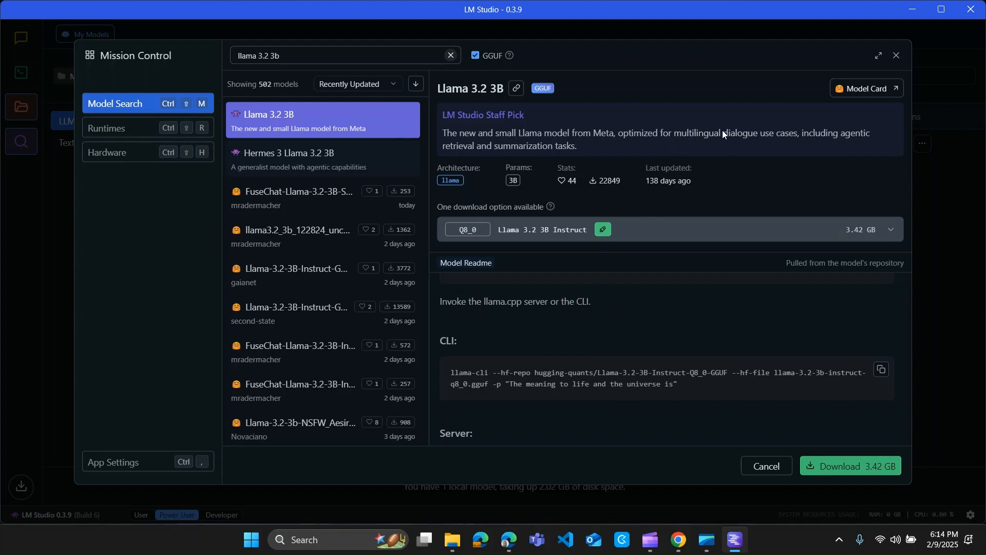
pyautogui.scroll(5, 639, 355)
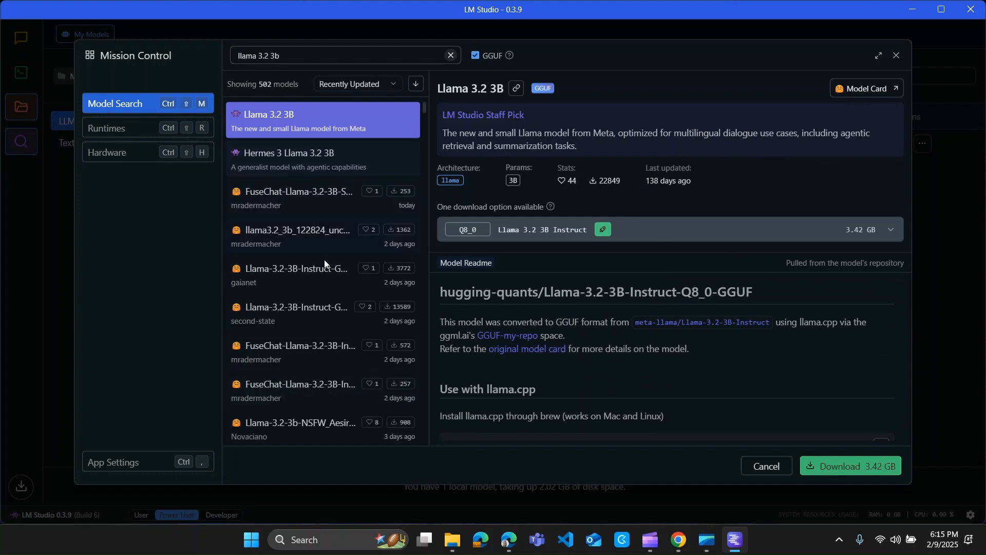
# Start downloading the Q8_0 version of Llama 3.2 3B Instruct, cancel that download, and close the download list
pyautogui.scroll(-8, 299, 277)
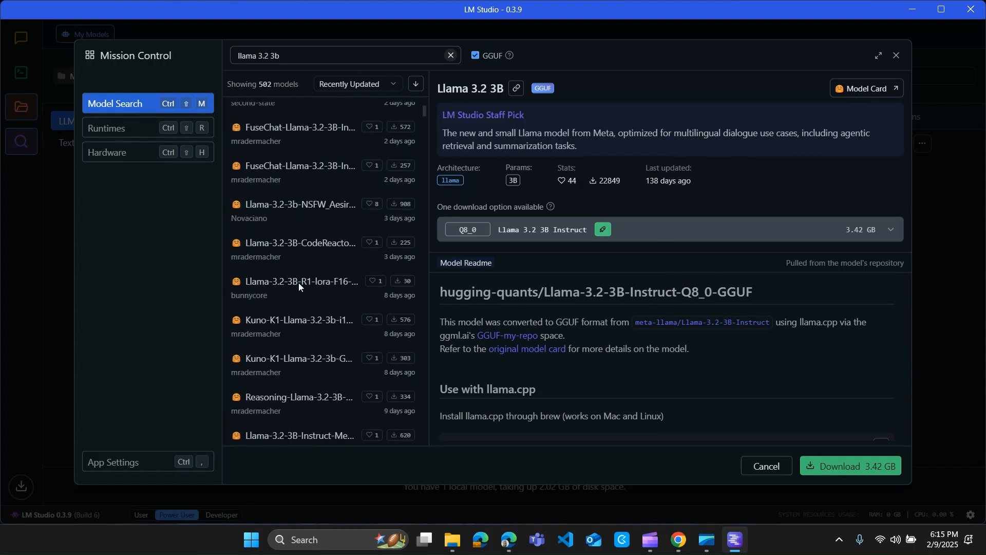
pyautogui.scroll(8, 297, 283)
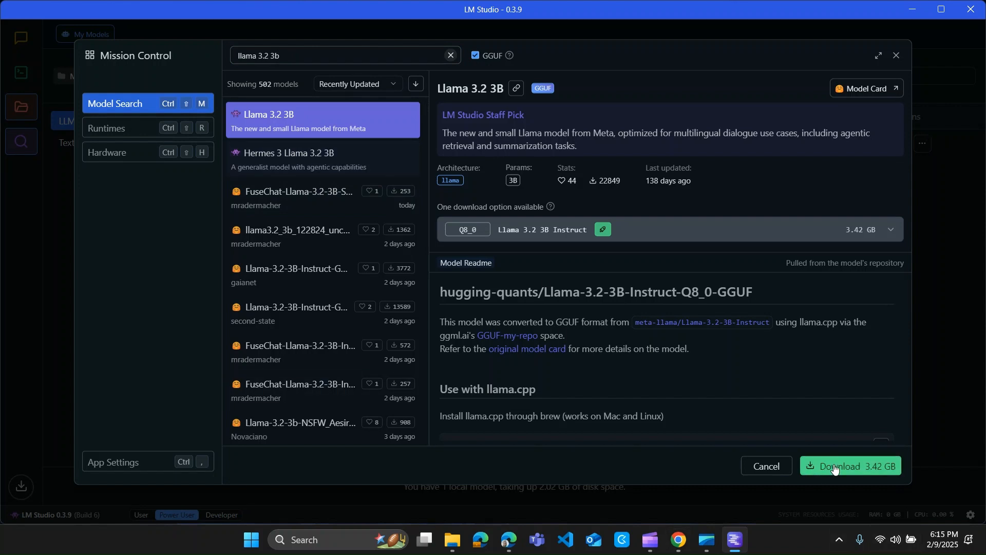
pyautogui.click(834, 468)
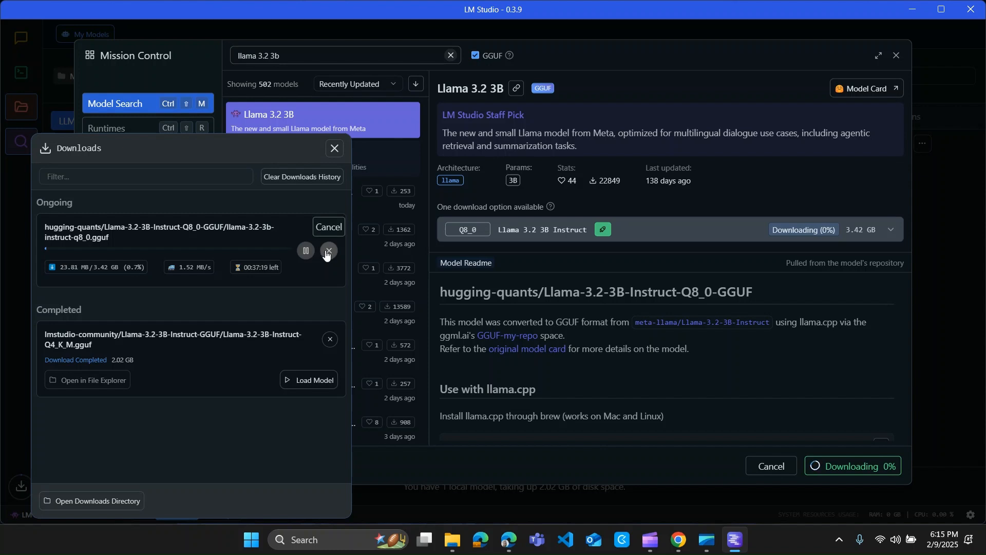
pyautogui.click(326, 254)
pyautogui.click(334, 149)
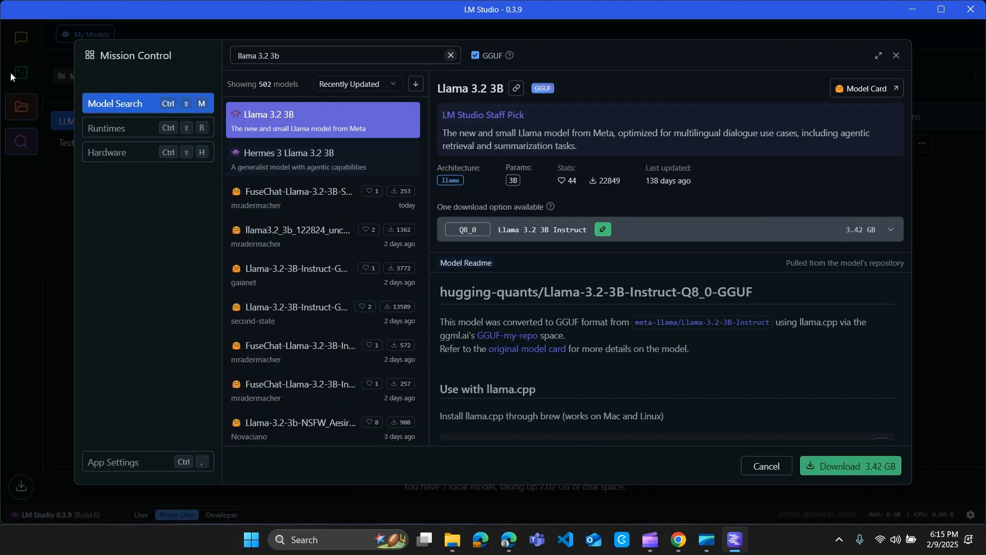
# Leave the model search for the chat view and load Llama 3.2 3B Instruct Q4_K_M, remembering its load settings
pyautogui.click(896, 55)
pyautogui.click(19, 42)
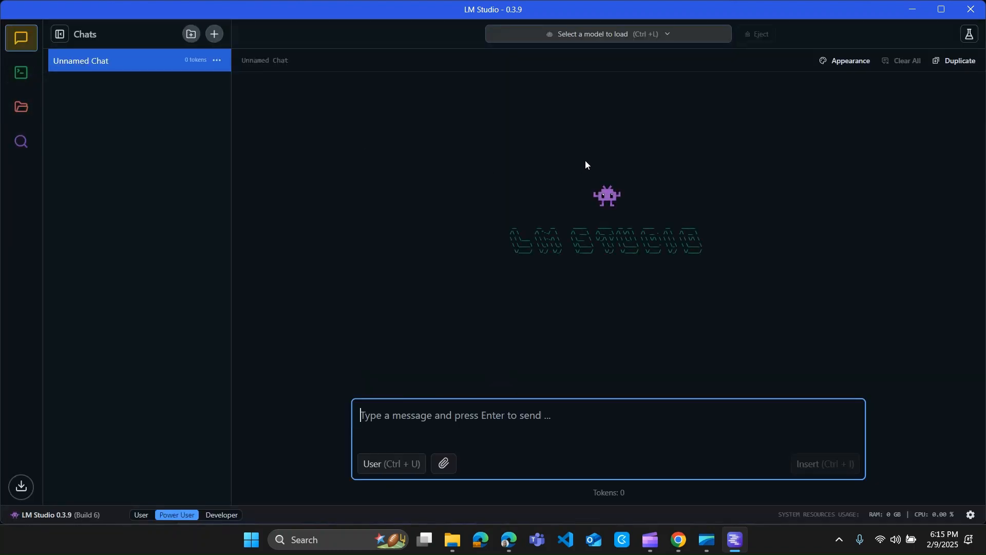
pyautogui.click(611, 35)
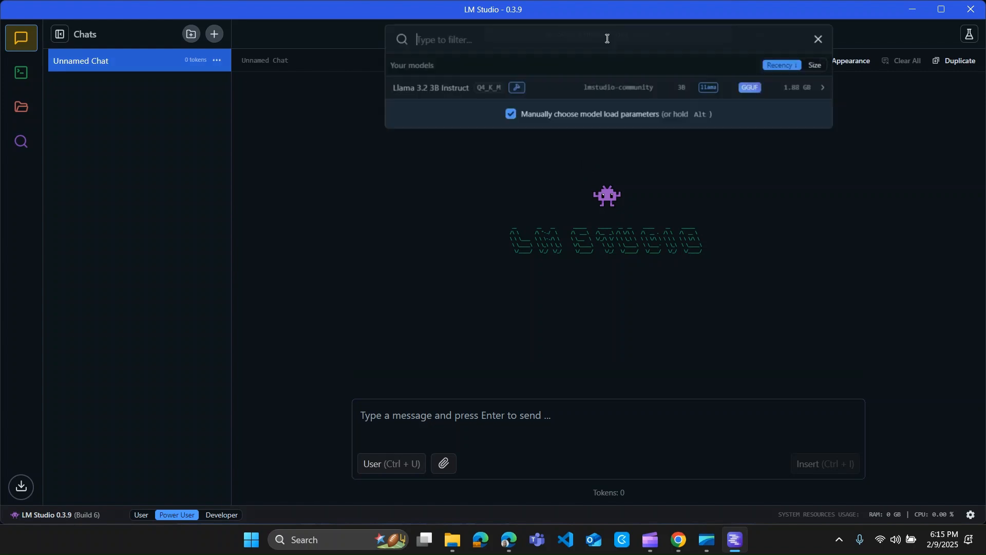
pyautogui.click(418, 95)
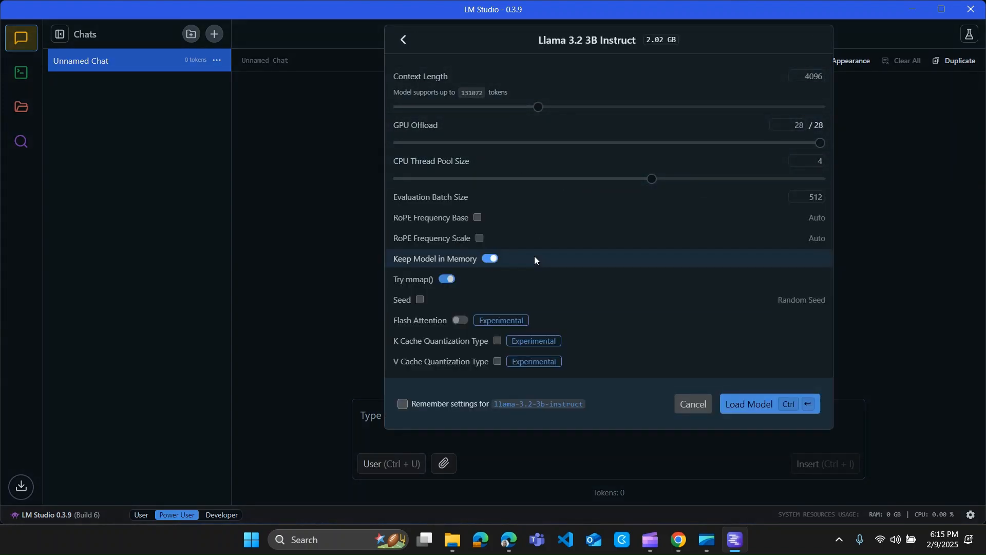
pyautogui.moveTo(534, 267)
pyautogui.click(403, 403)
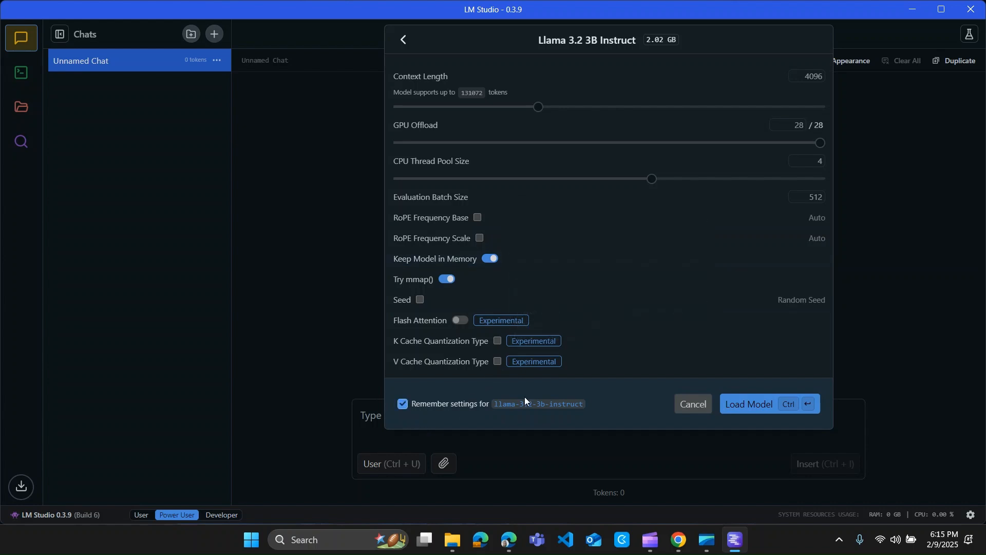
pyautogui.click(746, 407)
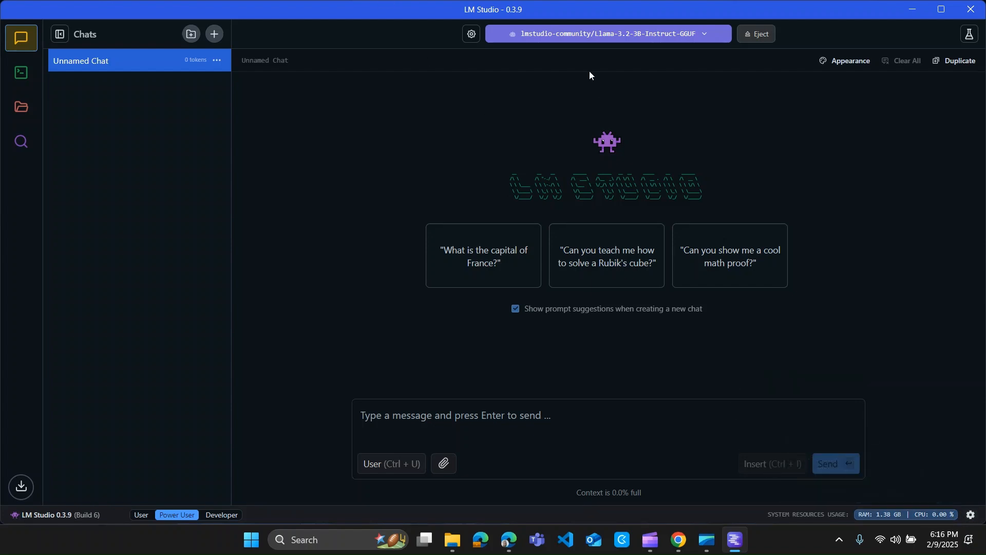
# Send the message "Hello" to the loaded model
pyautogui.click(546, 406)
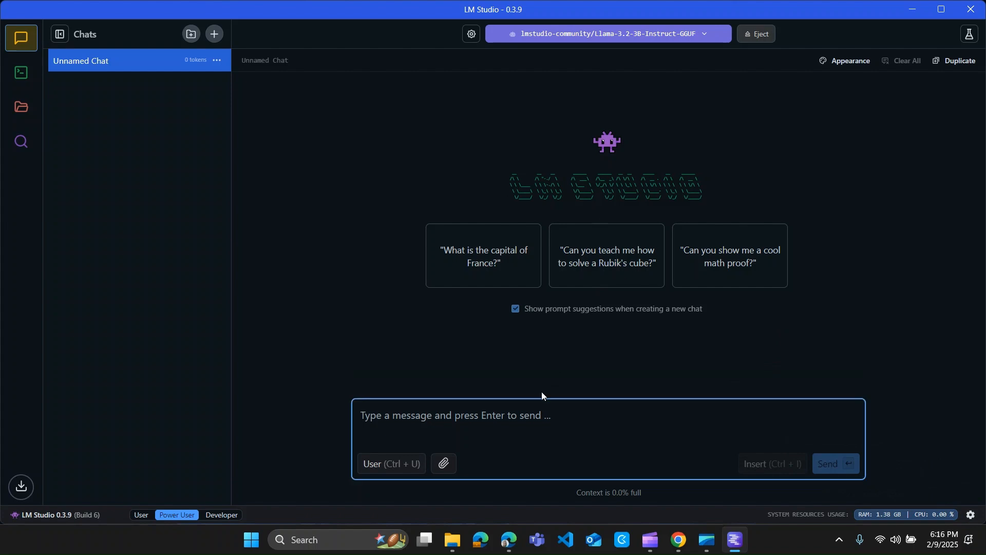
pyautogui.write('Hello')
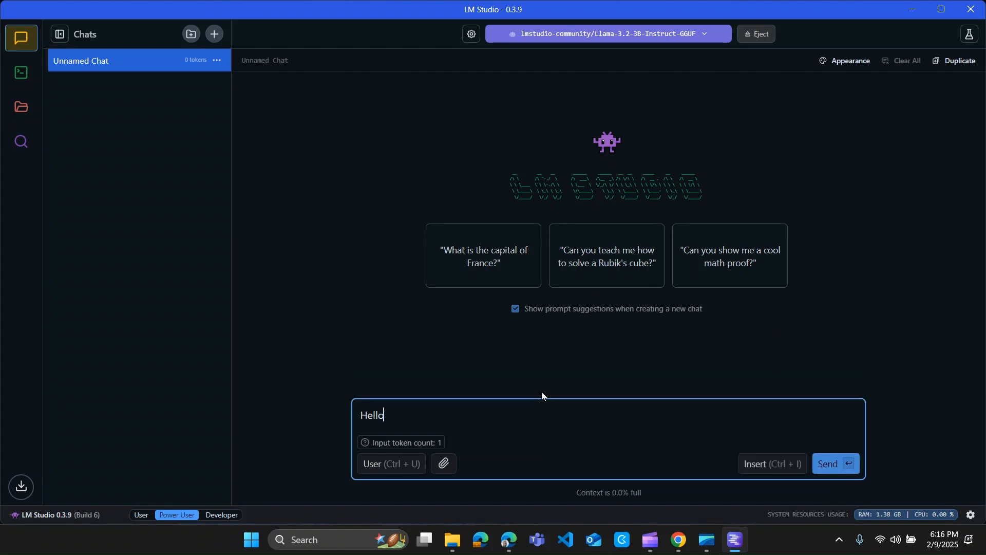
pyautogui.press('Return')
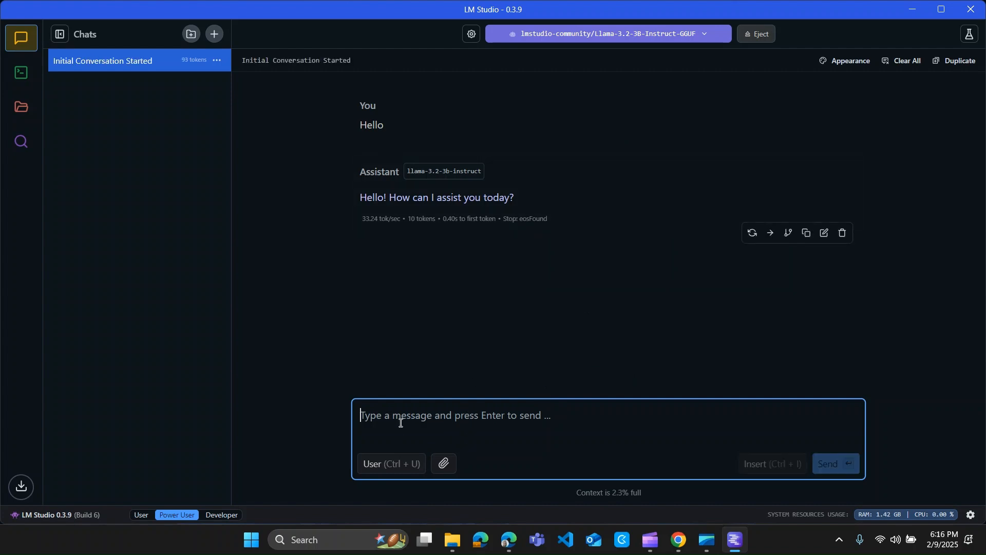
# Prompt the model with "Write a haikyu about Rice"
pyautogui.write('Write a h')
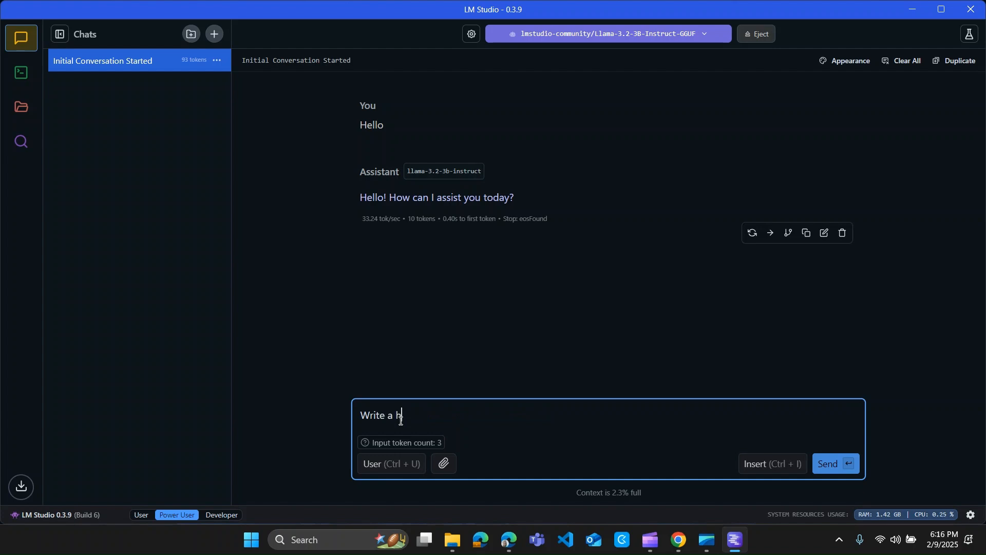
pyautogui.write('ayikyu about Rice')
pyautogui.press('Return')
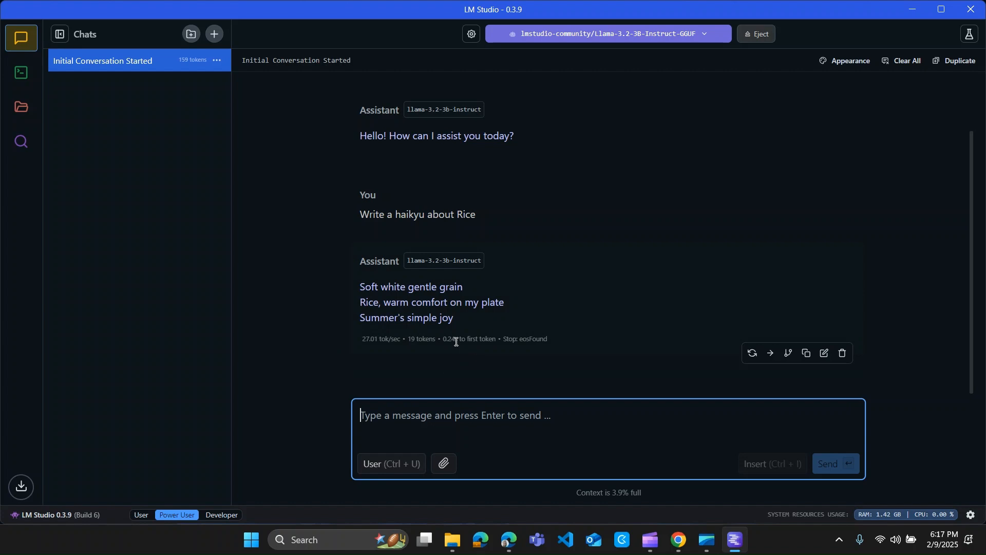
# Send the prompt "Write a 300-word article about sweet sweet rice." and read through the generated article
pyautogui.moveTo(943, 518)
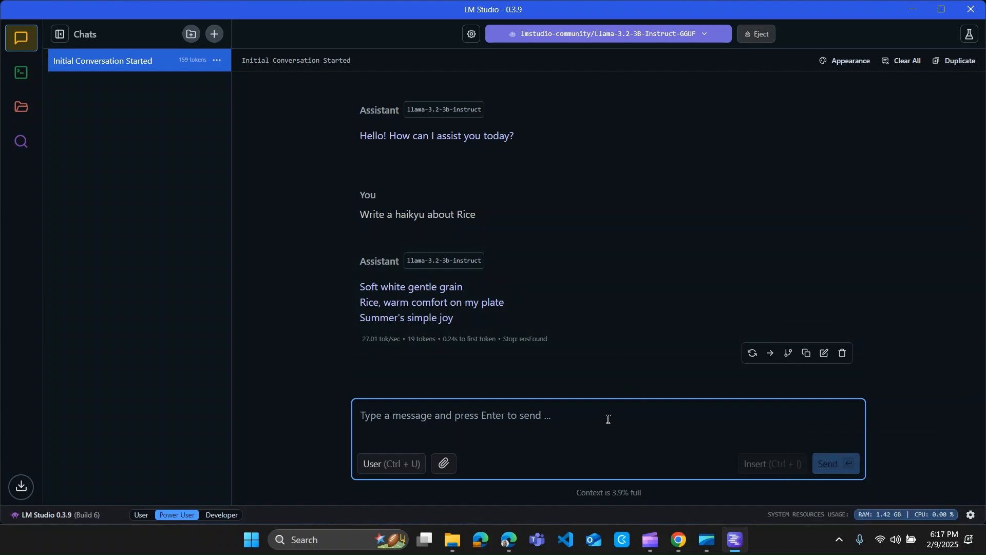
pyautogui.write('Write')
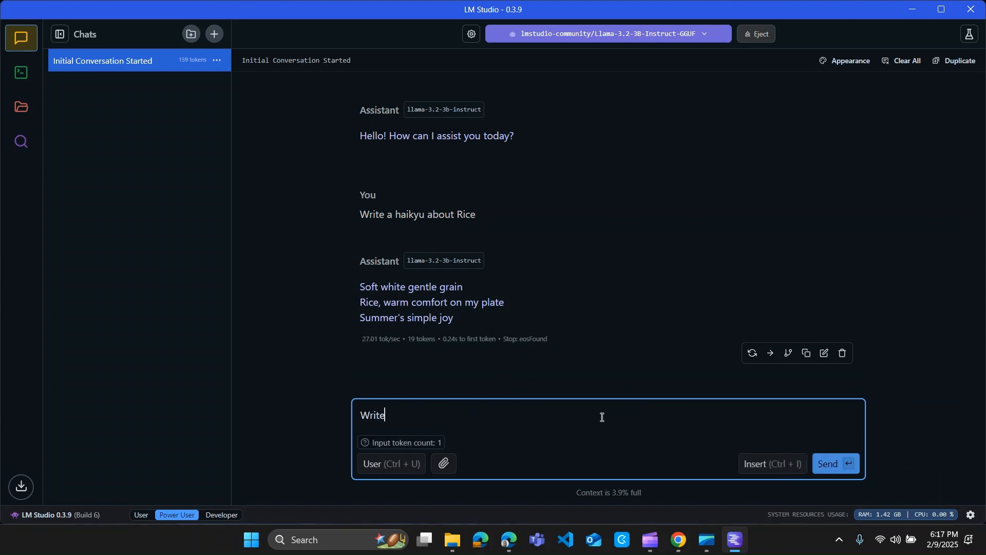
pyautogui.write(' a 300 -word article about ')
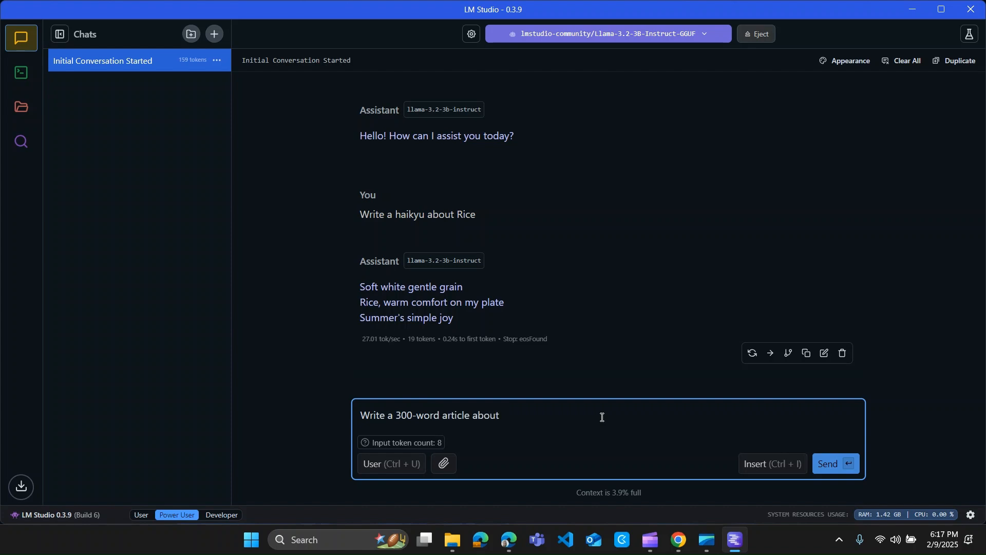
pyautogui.write('sweet sweet rice.')
pyautogui.press('Return')
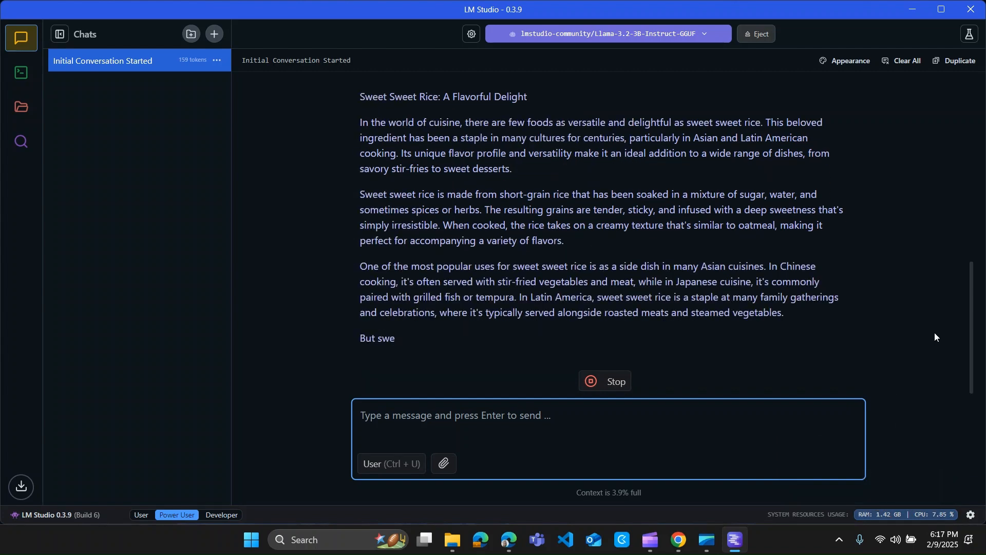
pyautogui.scroll(3, 474, 255)
pyautogui.scroll(-3, 473, 255)
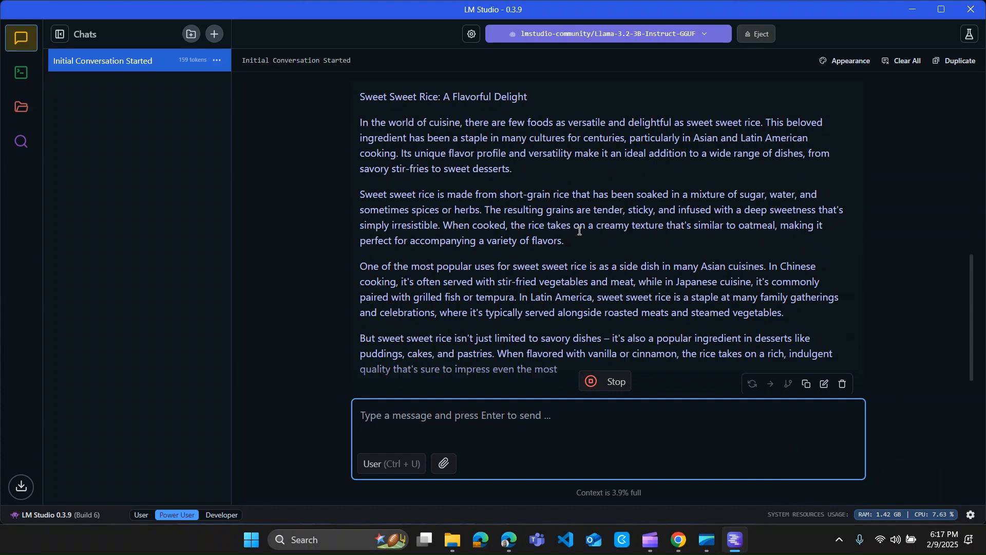
pyautogui.scroll(-2, 655, 137)
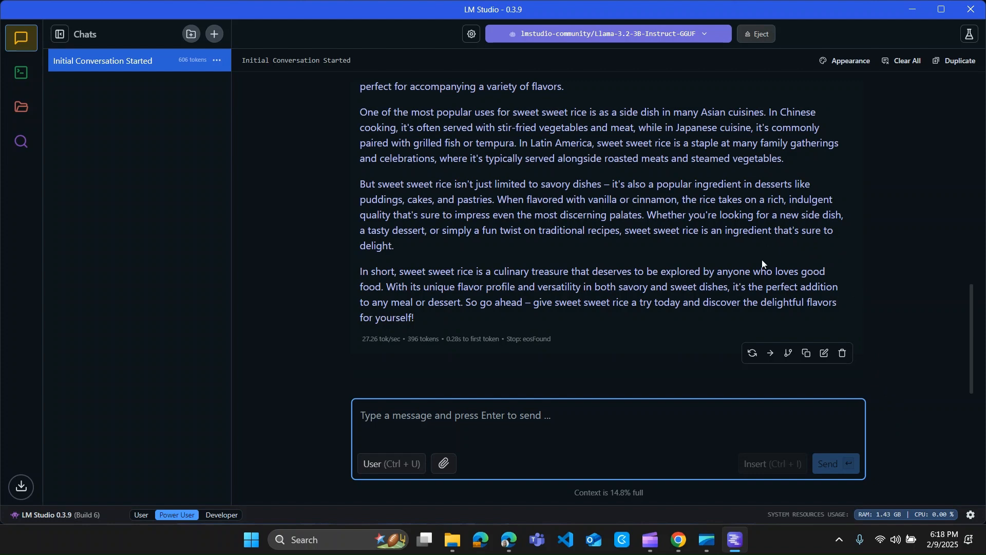
pyautogui.scroll(6, 671, 226)
pyautogui.scroll(-7, 556, 247)
# Send the follow-up "Okay, maybe 300 2ords is too long, summarize it in a paragraph"
pyautogui.write('I')
pyautogui.press('BackSpace')
pyautogui.write('Okay, mayb')
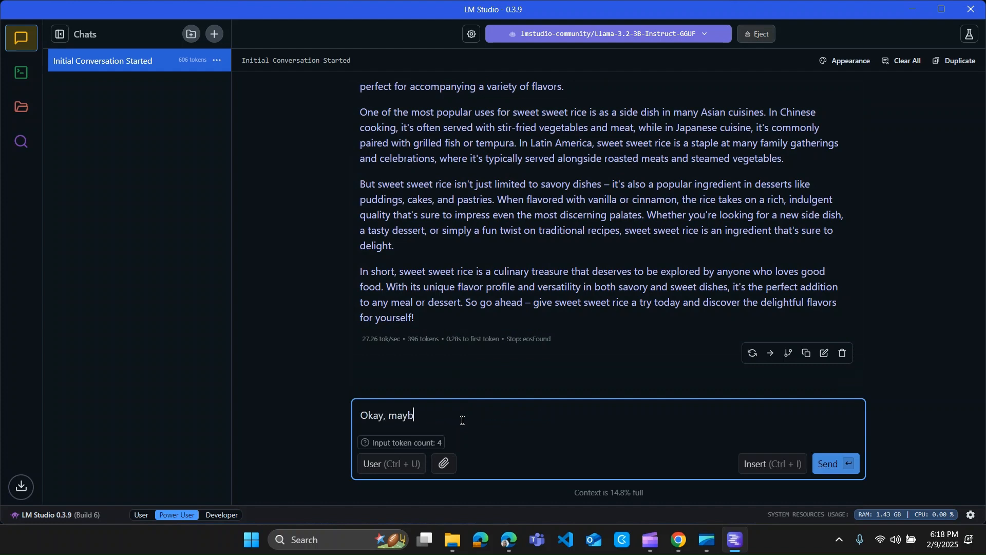
pyautogui.write('e 300 2ords is tooo')
pyautogui.press('BackSpace')
pyautogui.write('long, summarize it ')
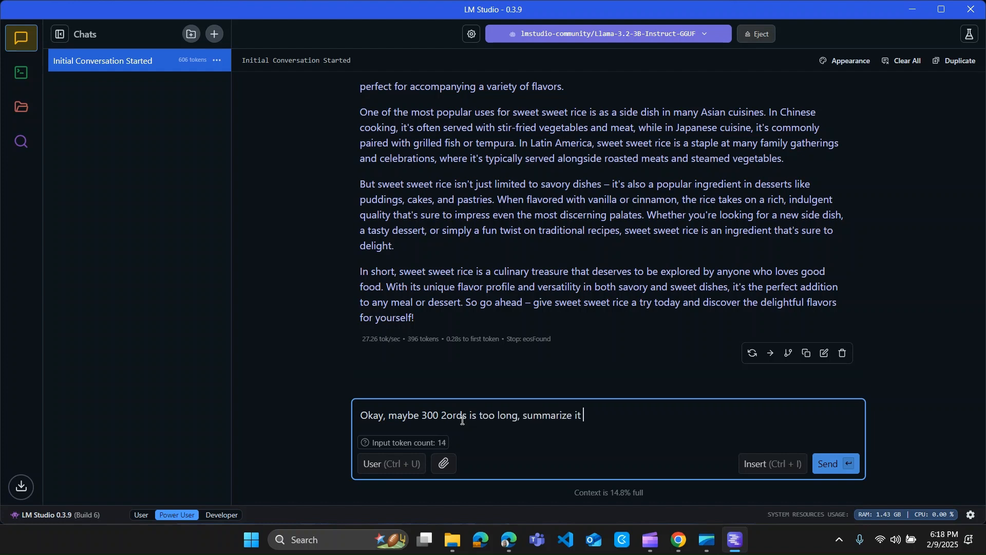
pyautogui.write('in a paragraph')
pyautogui.press('Return')
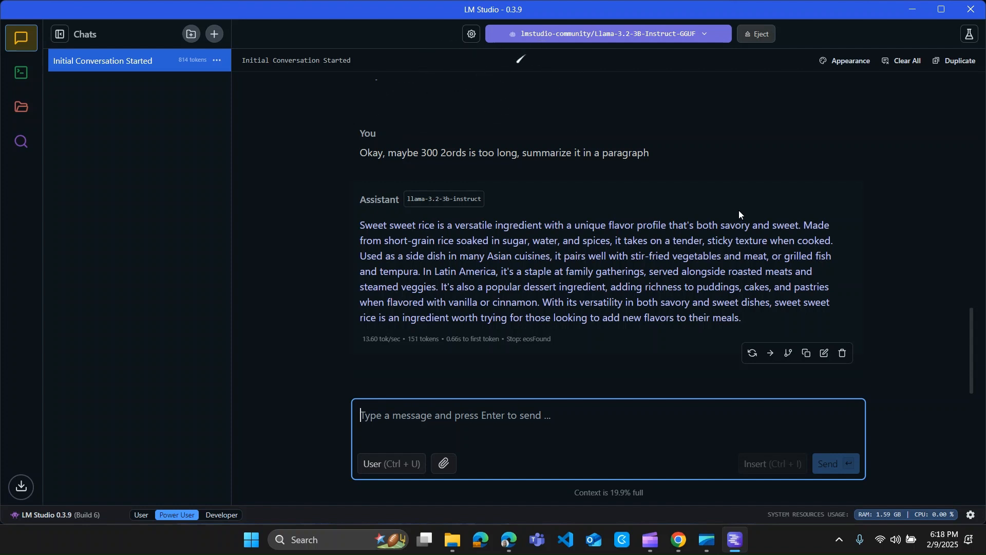
# Turn off the computer's Wi-Fi and send "That's nice. Now write about steak" to test the model offline, reading through its reply
pyautogui.click(883, 539)
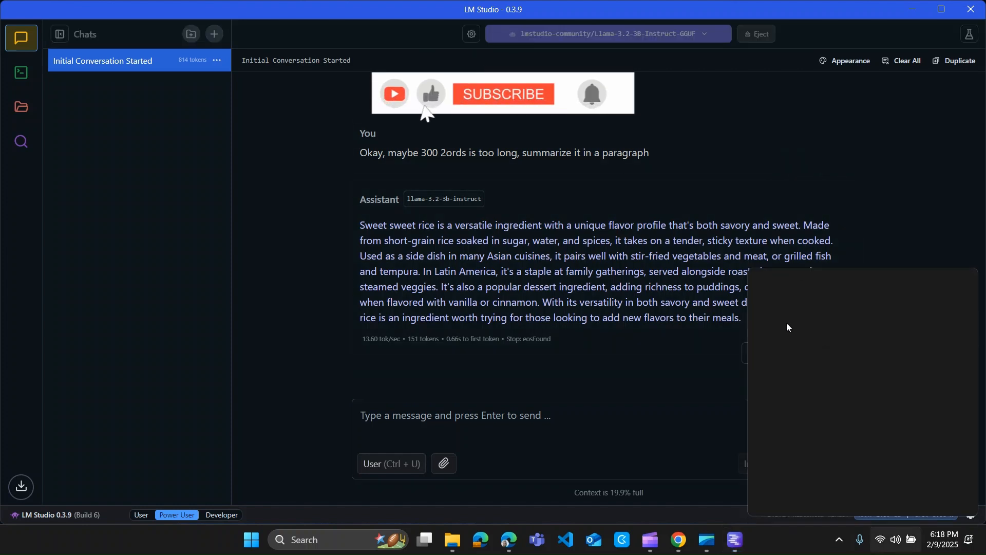
pyautogui.click(750, 179)
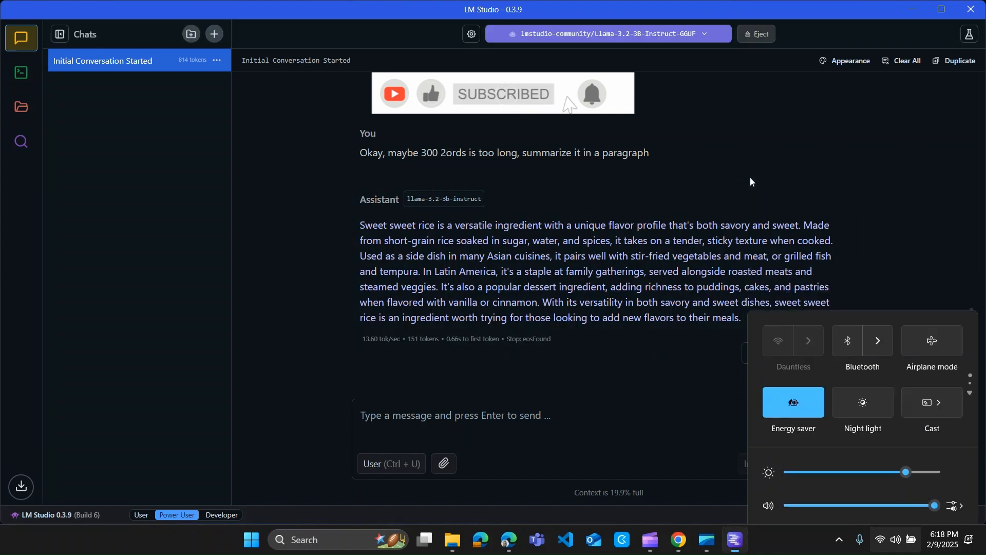
pyautogui.click(510, 420)
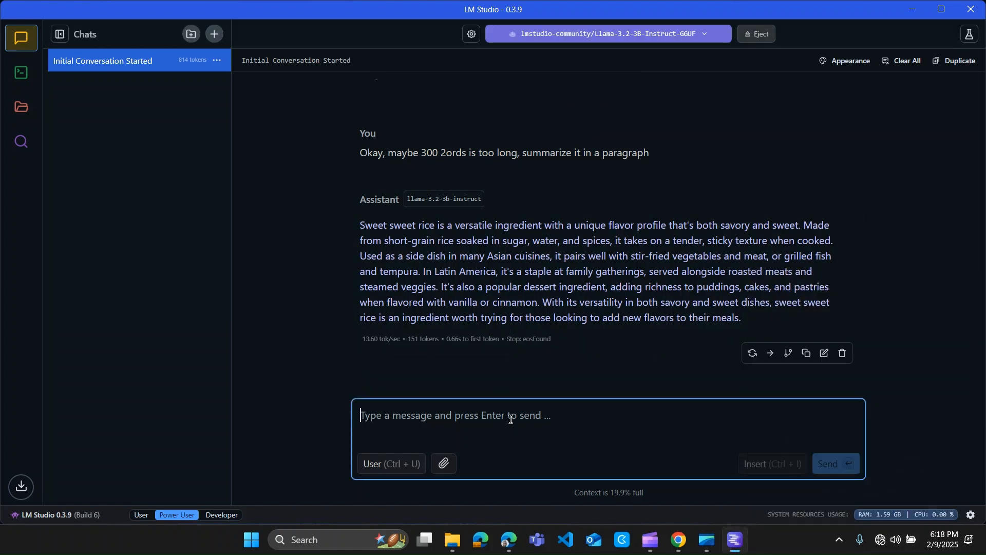
pyautogui.write("That's nic")
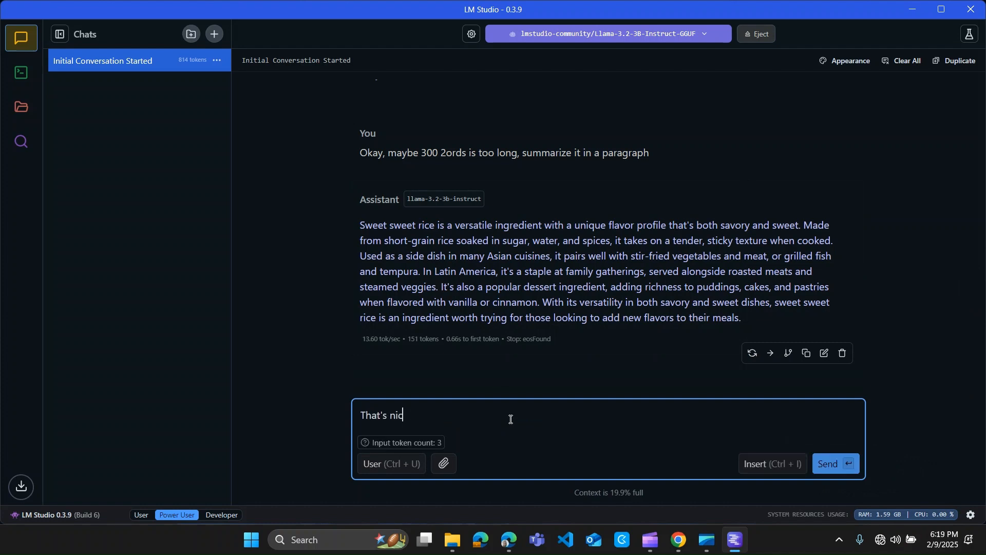
pyautogui.write('e. Now write about steak')
pyautogui.press('Return')
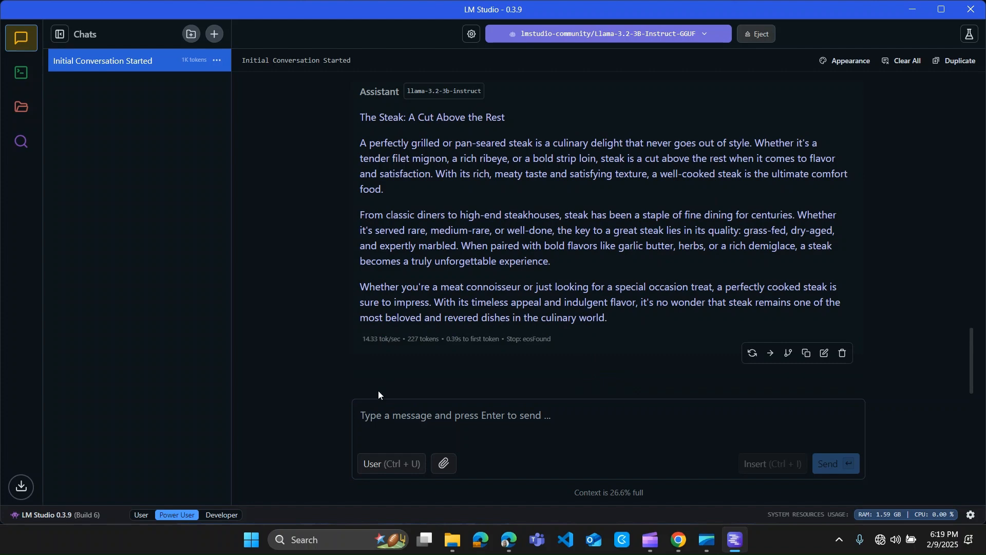
pyautogui.scroll(5, 633, 228)
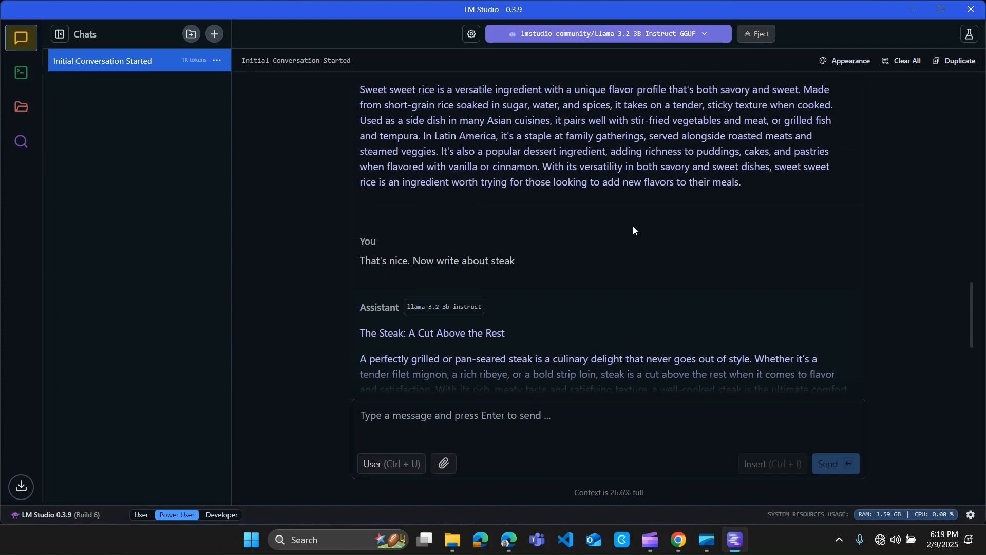
pyautogui.scroll(-5, 618, 232)
pyautogui.scroll(3, 460, 192)
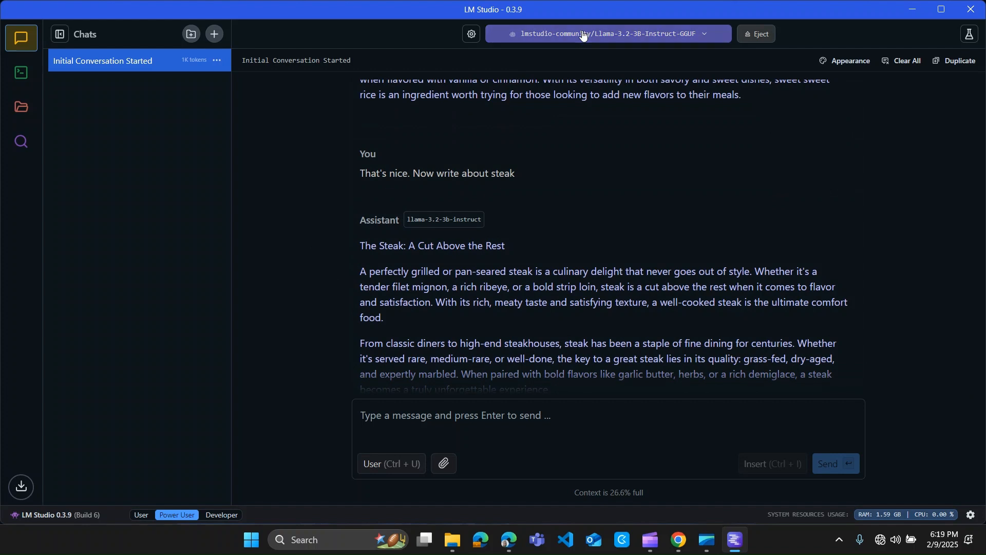
pyautogui.scroll(-3, 627, 220)
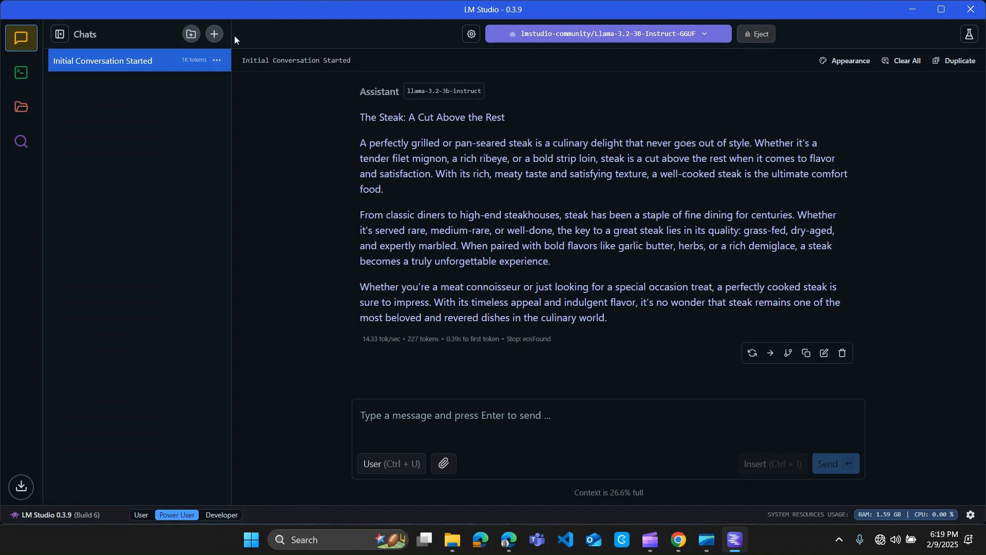
# Create a new chat, ask "Who is the GOAT of football?" and read through the answer
pyautogui.click(215, 34)
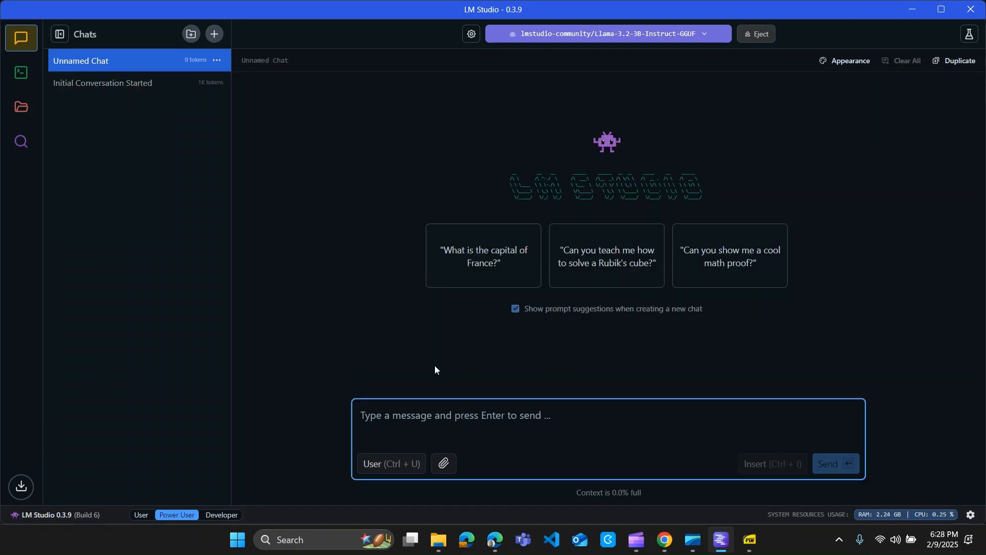
pyautogui.write('Who is ')
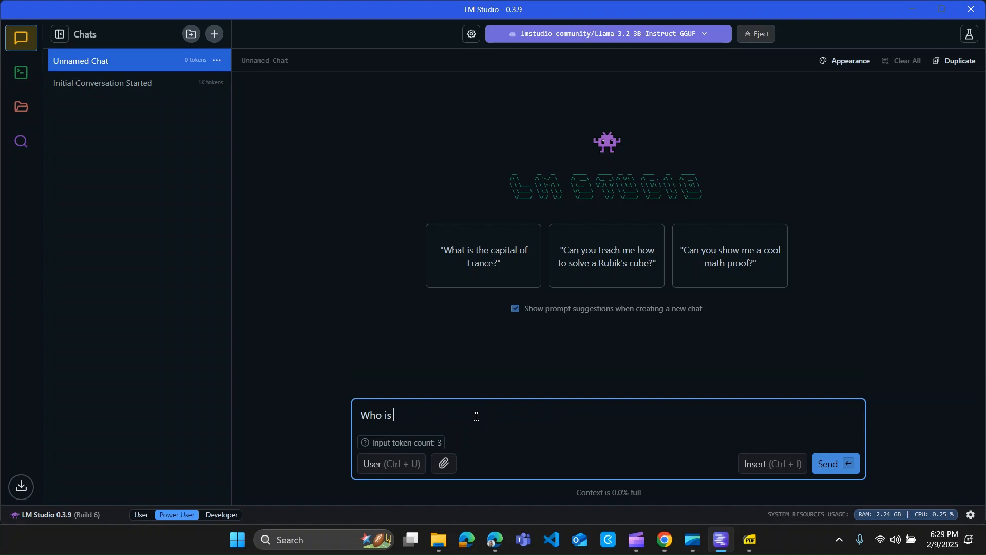
pyautogui.write('the GOAT of football?')
pyautogui.press('Return')
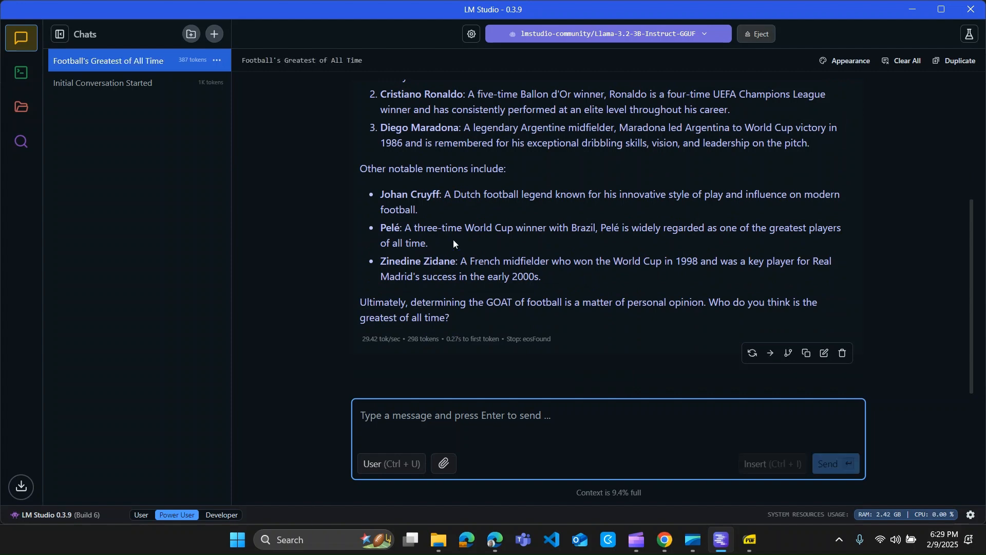
pyautogui.scroll(4, 447, 276)
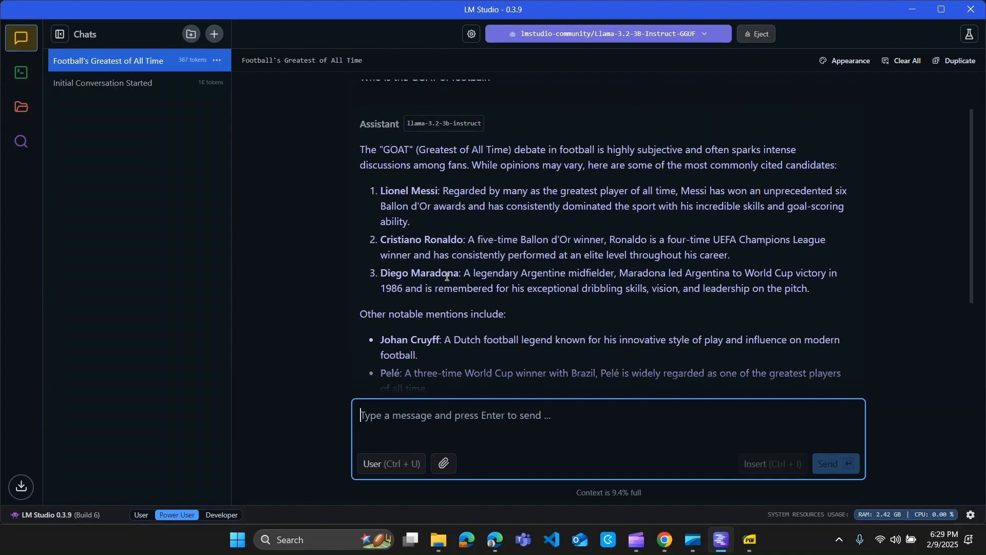
# Attach the PDF "Football Facts and Fun_Family Activity Sheet_PLPS Spring Campaign Schools.pdf" from Downloads to the football chat
pyautogui.scroll(-4, 447, 276)
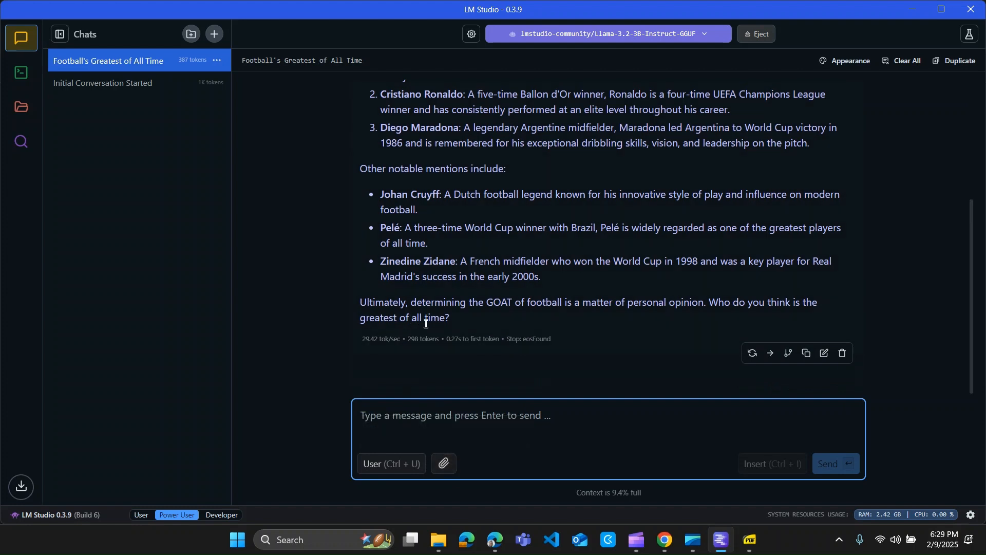
pyautogui.click(450, 462)
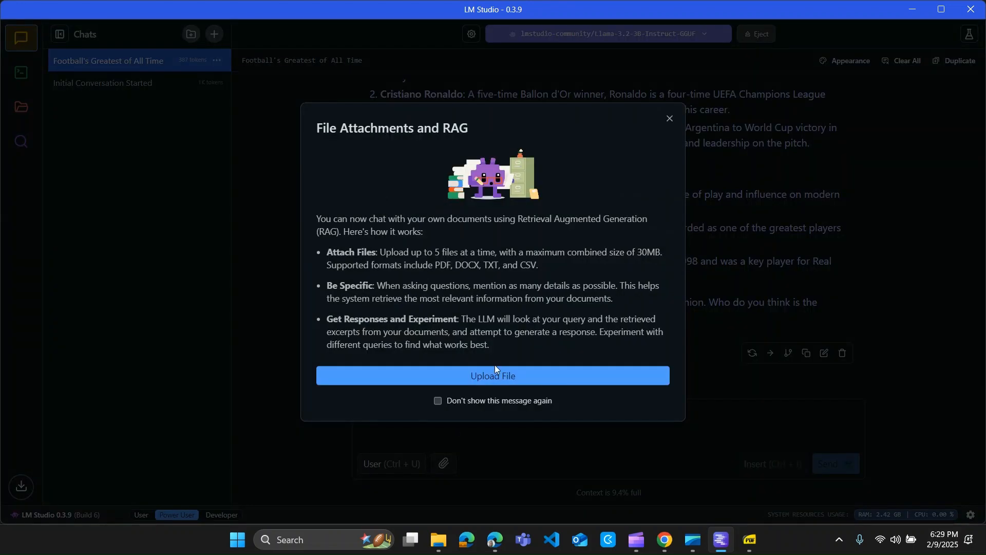
pyautogui.click(495, 376)
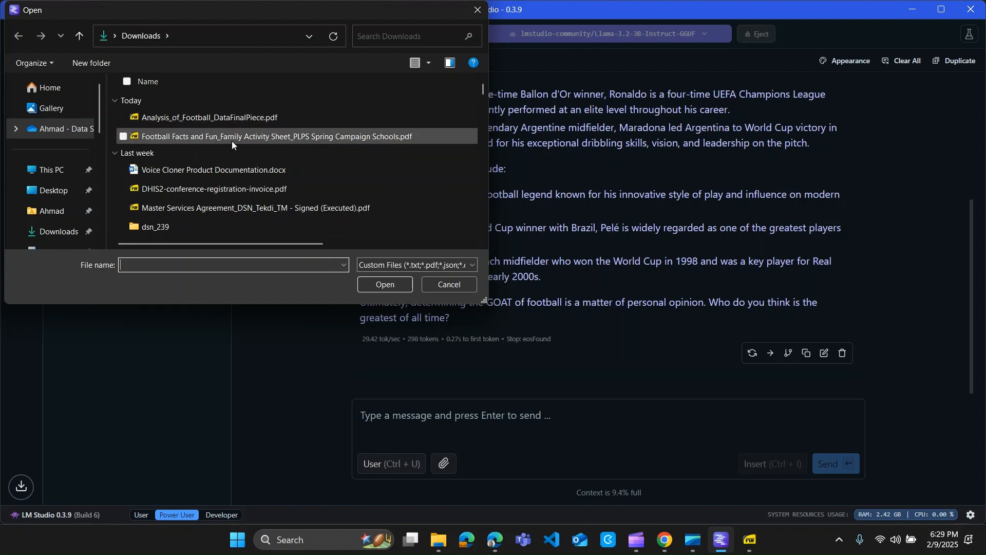
pyautogui.doubleClick(232, 141)
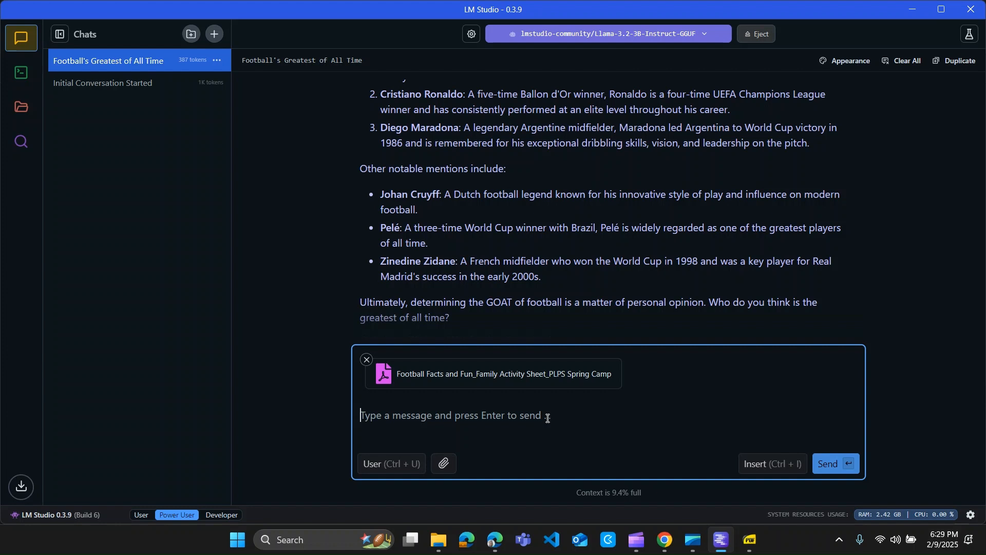
# Ask the model "What is this document about?" with the attached PDF
pyautogui.write('What is t')
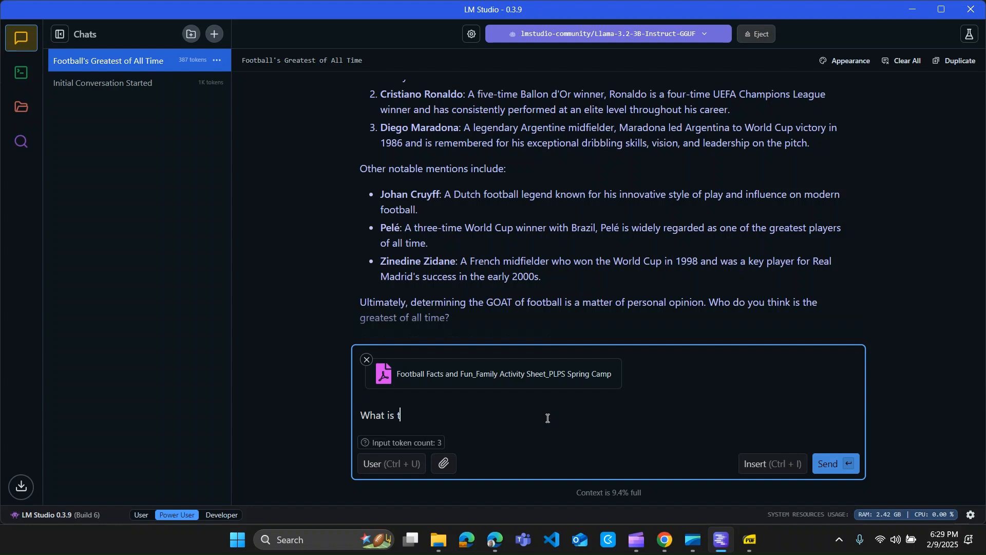
pyautogui.write('his document about?')
pyautogui.press('Return')
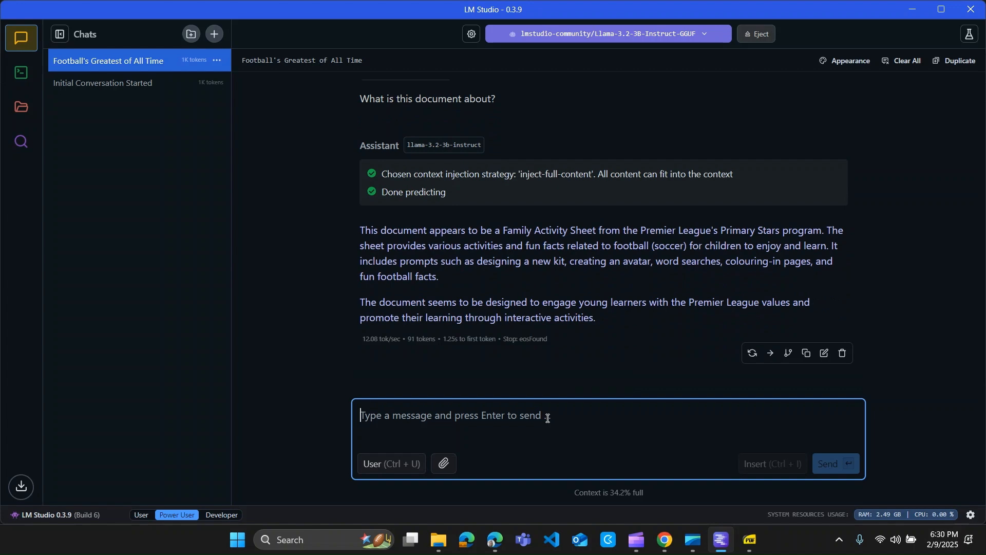
# Switch to the PDF viewer and read through the Football Facts and Fun activity sheet to compare it with the model's summary
pyautogui.click(749, 540)
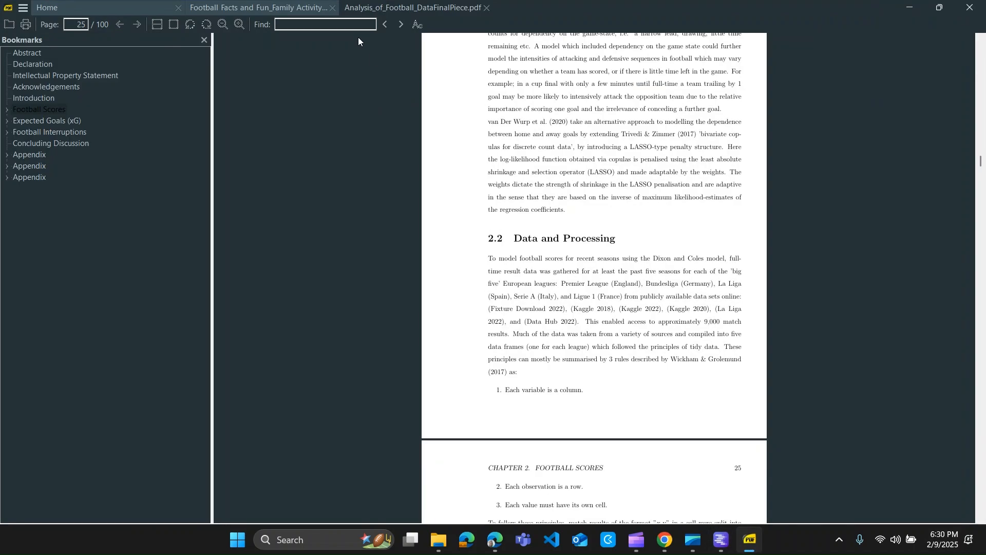
pyautogui.click(288, 7)
pyautogui.scroll(10, 436, 245)
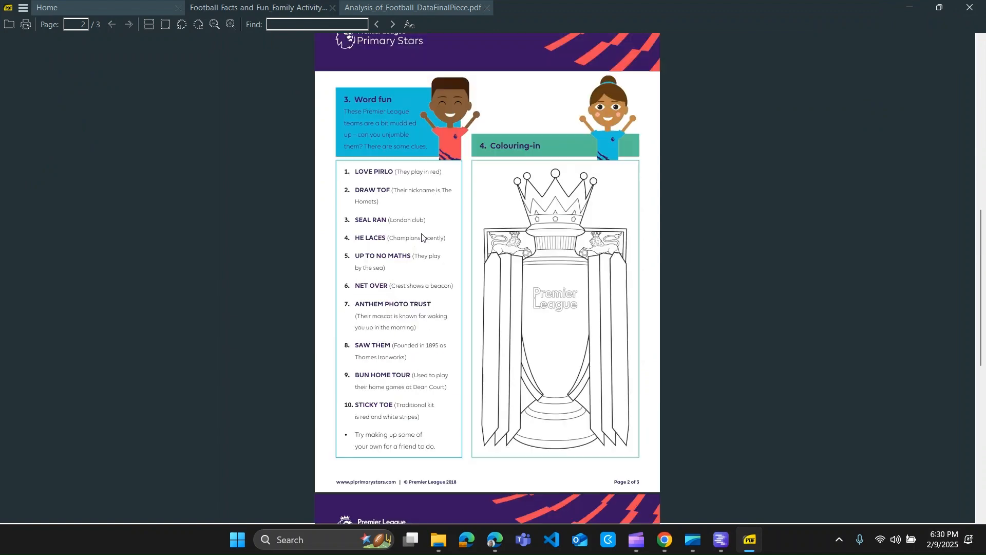
pyautogui.scroll(8, 422, 236)
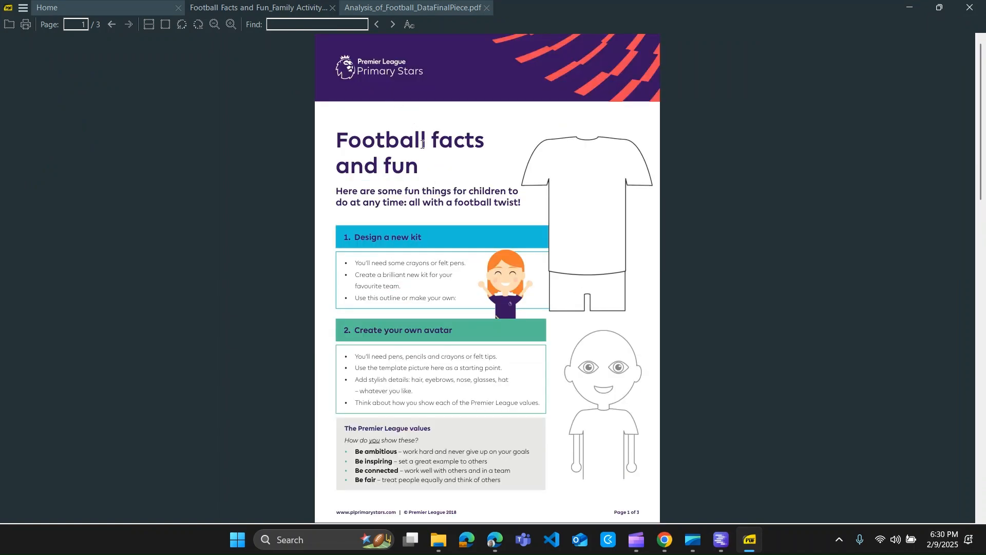
pyautogui.scroll(-3, 452, 220)
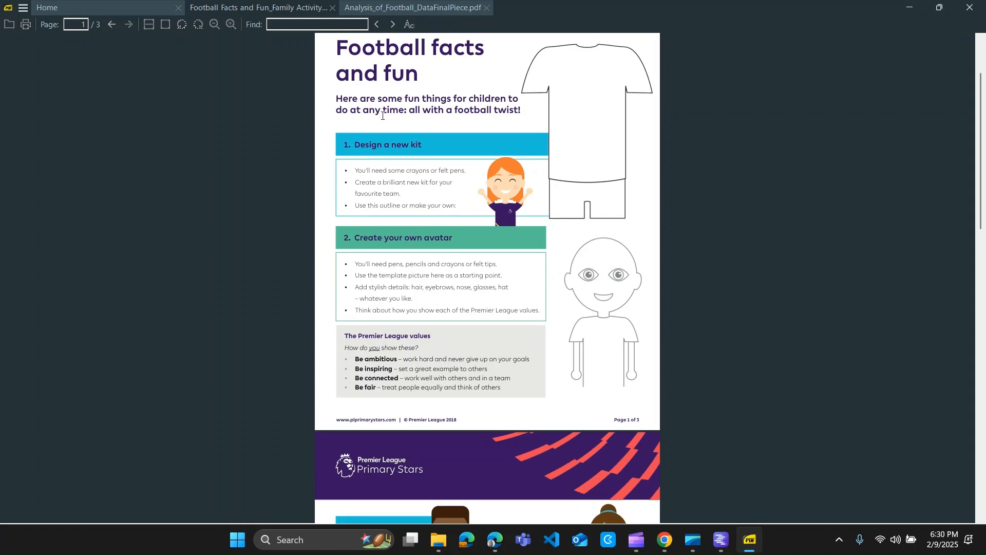
pyautogui.moveTo(450, 98); pyautogui.dragTo(516, 100)
pyautogui.scroll(-20, 504, 229)
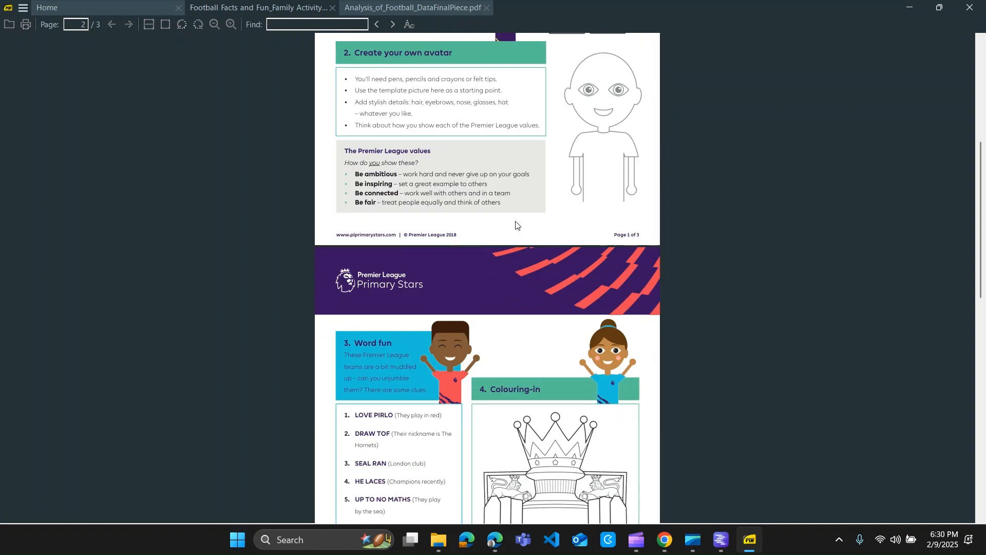
pyautogui.scroll(-4, 503, 228)
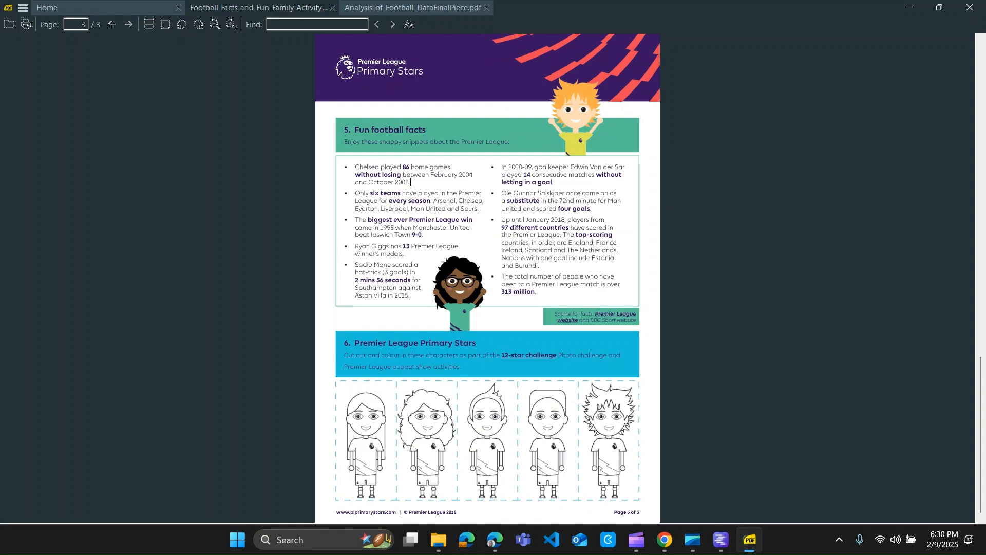
# Enlarge the "Fun football facts" section and copy "between February 2004 and October 2008" from the Chelsea fact
pyautogui.scroll(6, 513, 316)
pyautogui.scroll(2, 382, 357)
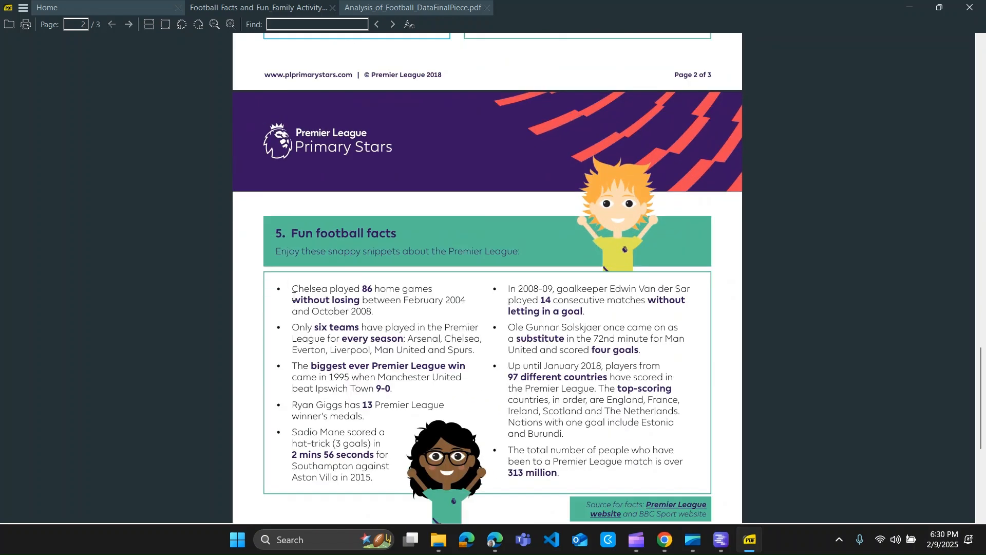
pyautogui.moveTo(292, 299); pyautogui.dragTo(314, 300)
pyautogui.moveTo(371, 315)
pyautogui.mouseDown()
pyautogui.moveTo(326, 300)
pyautogui.moveTo(362, 298)
pyautogui.mouseUp()
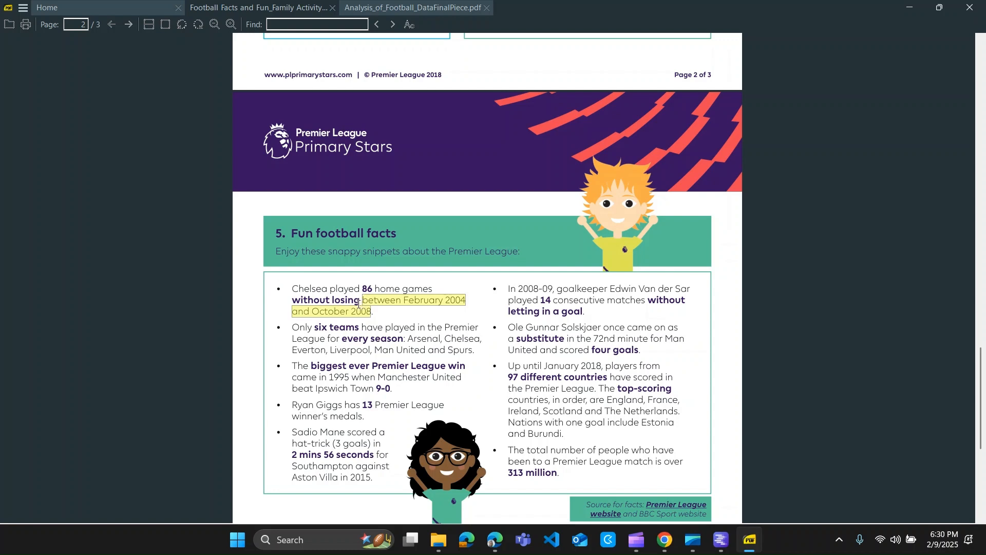
# Switch back to LM Studio and send "How many games did Chelsea FC play without loosing between February 2004 and October 2008?"
pyautogui.click(724, 537)
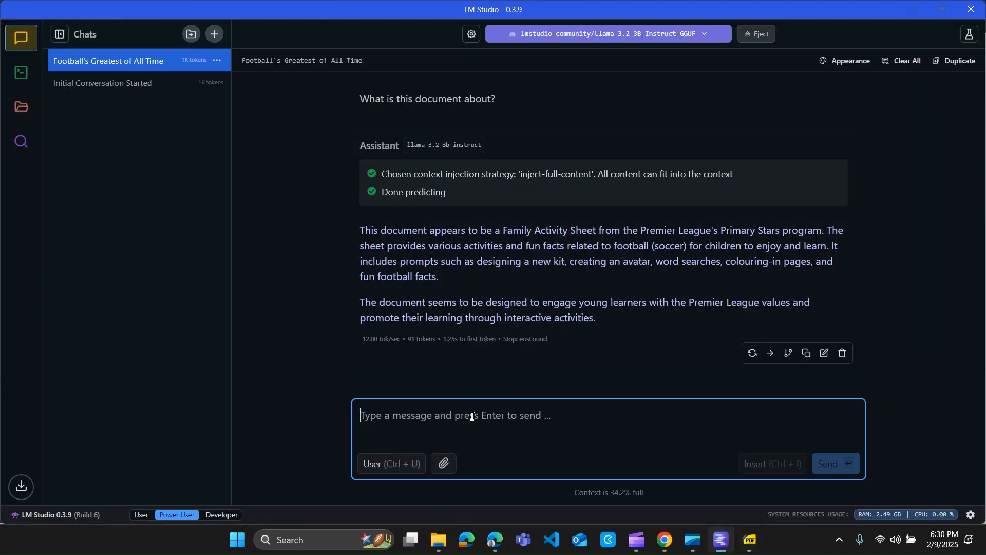
pyautogui.write('How man')
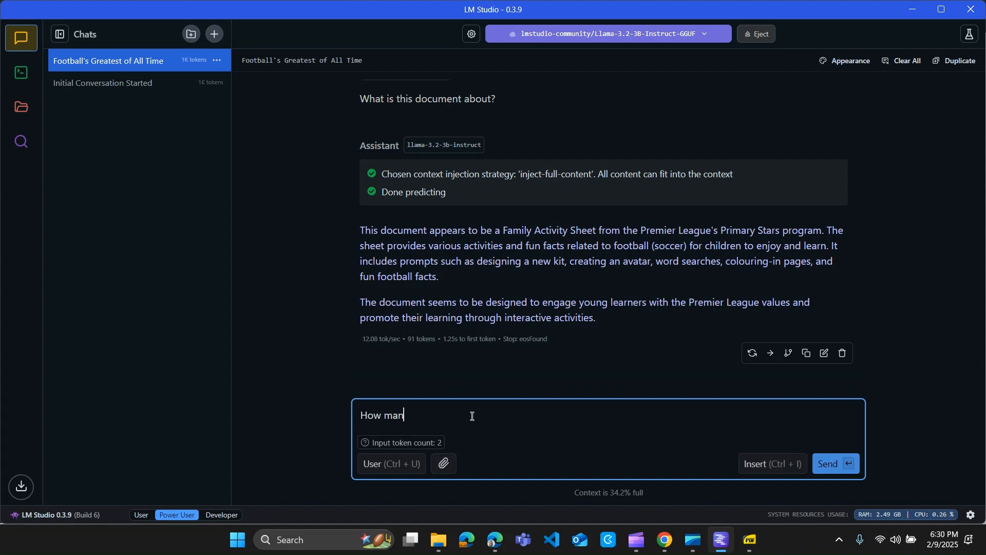
pyautogui.write('y games did Chelsea FC play witho')
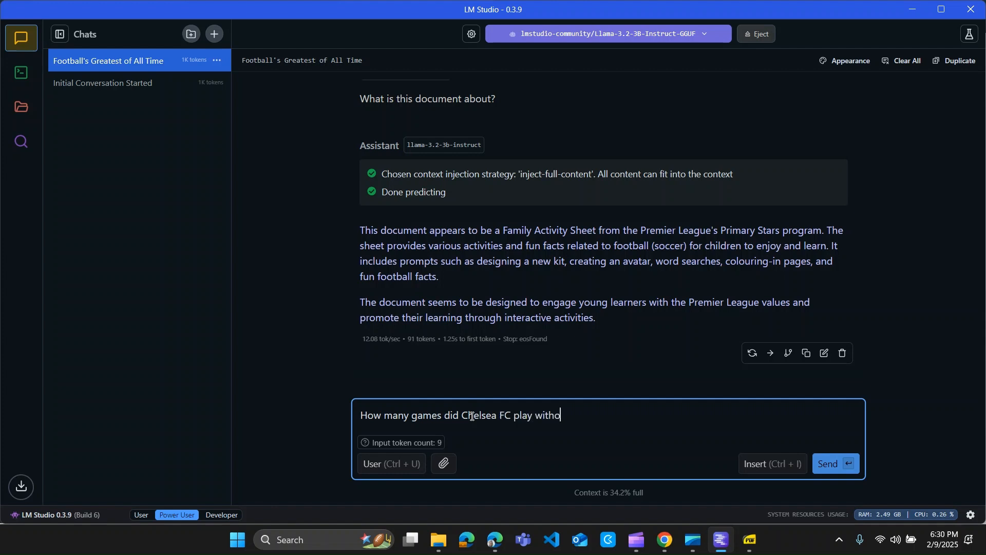
pyautogui.write('ut lookin')
pyautogui.write('sing ')
pyautogui.write('between February 2004')
pyautogui.hotkey('shift', 'Return')
pyautogui.write('and October 2008')
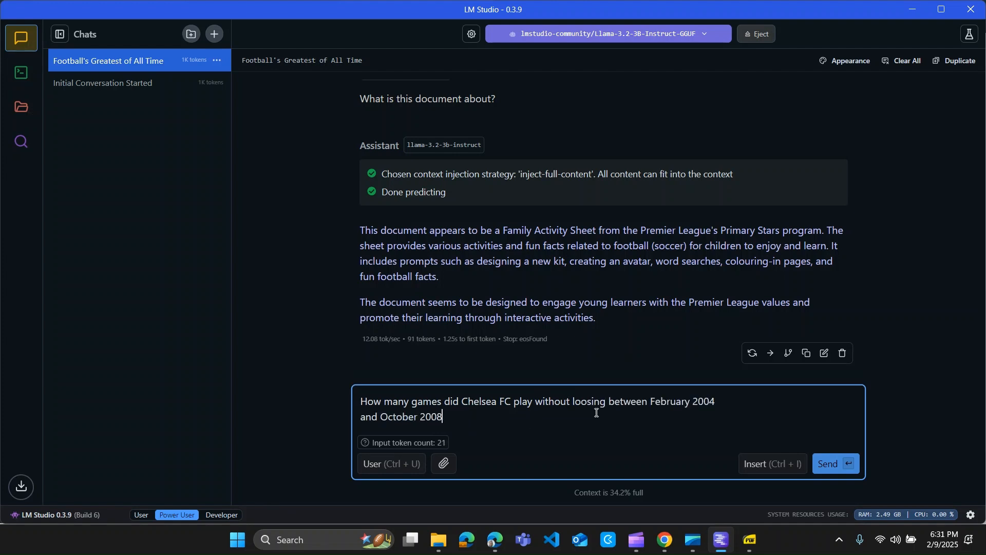
pyautogui.press('Delete')
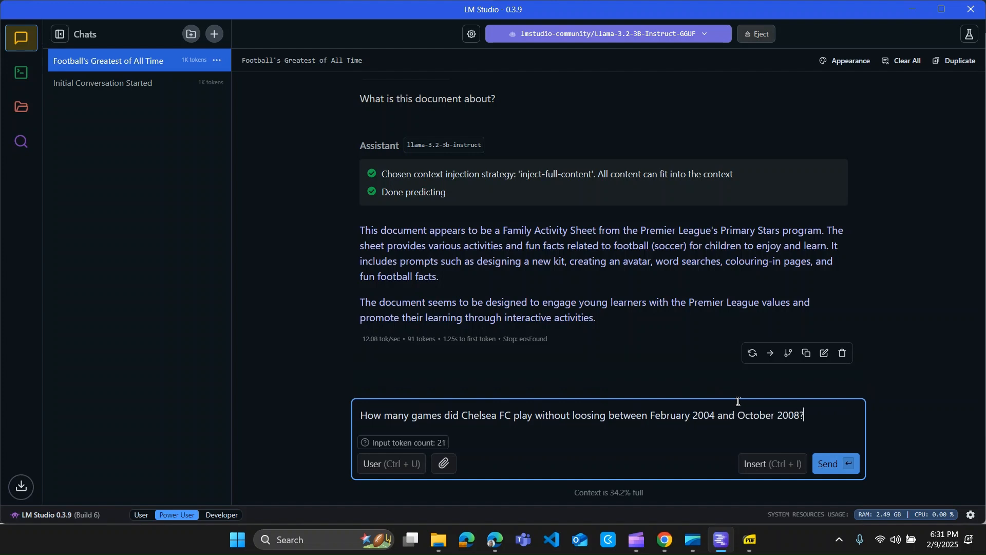
pyautogui.write('?')
pyautogui.press('Return')
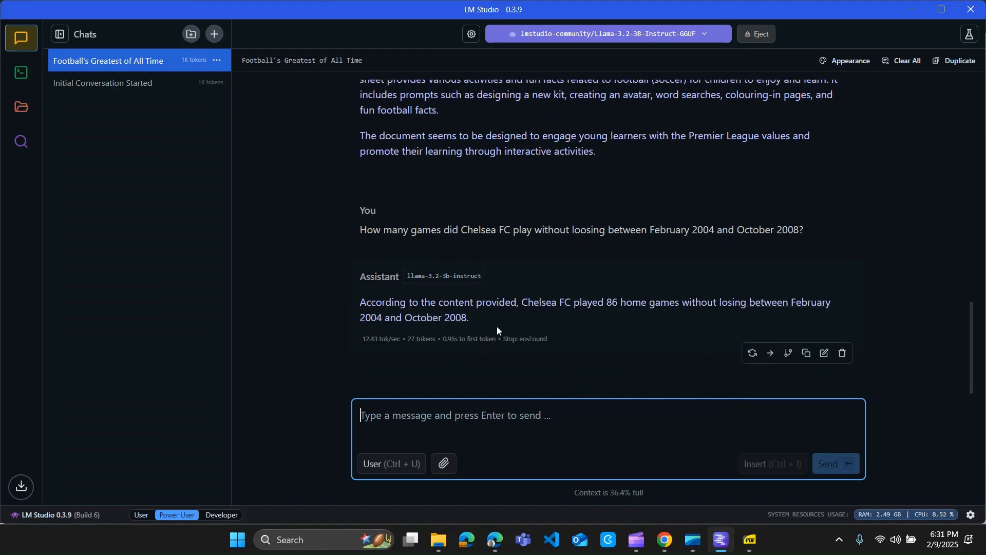
# Check the model's Chelsea answer against the PDF, then review the document replies in the LM Studio chat
pyautogui.click(759, 542)
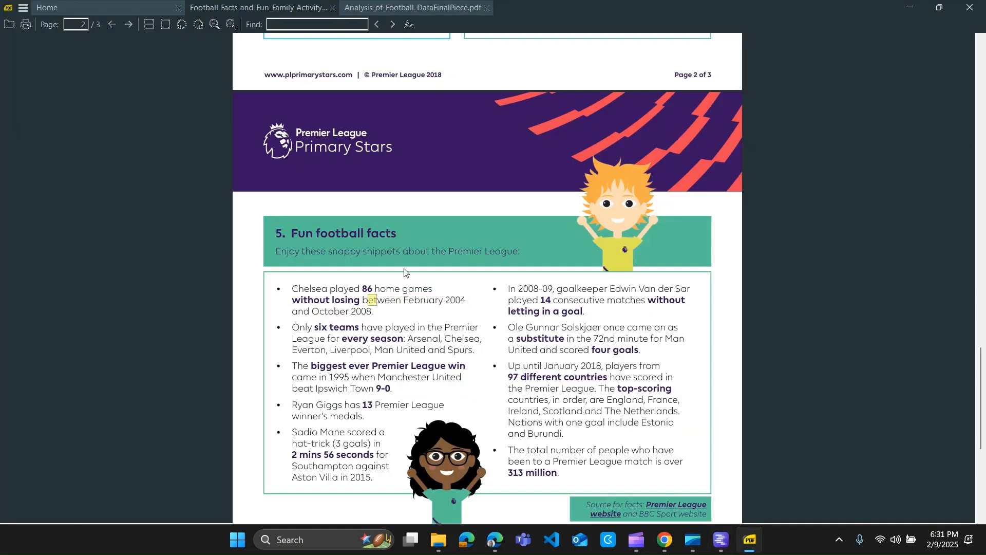
pyautogui.click(908, 7)
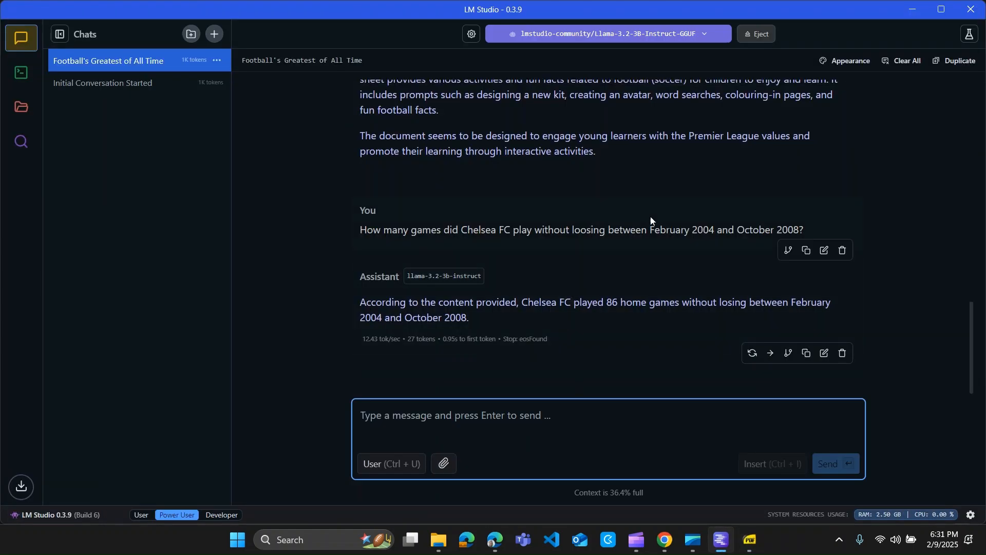
pyautogui.scroll(2, 643, 223)
pyautogui.scroll(2, 643, 223)
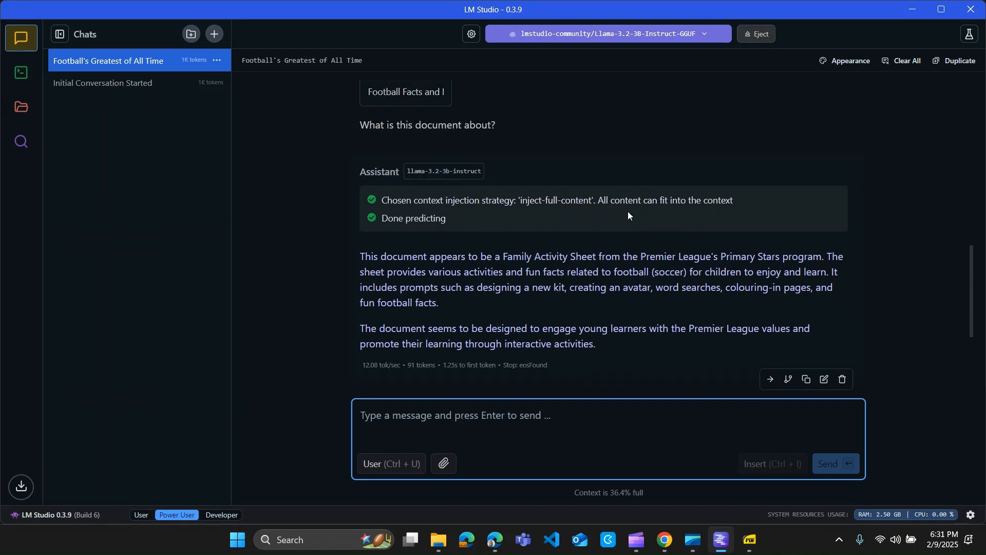
pyautogui.scroll(-4, 627, 211)
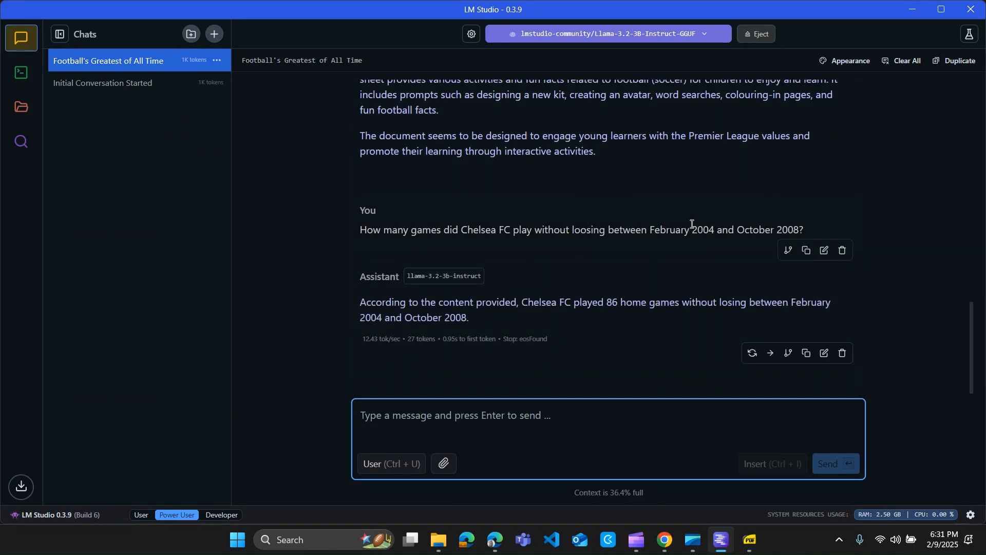
pyautogui.click(929, 189)
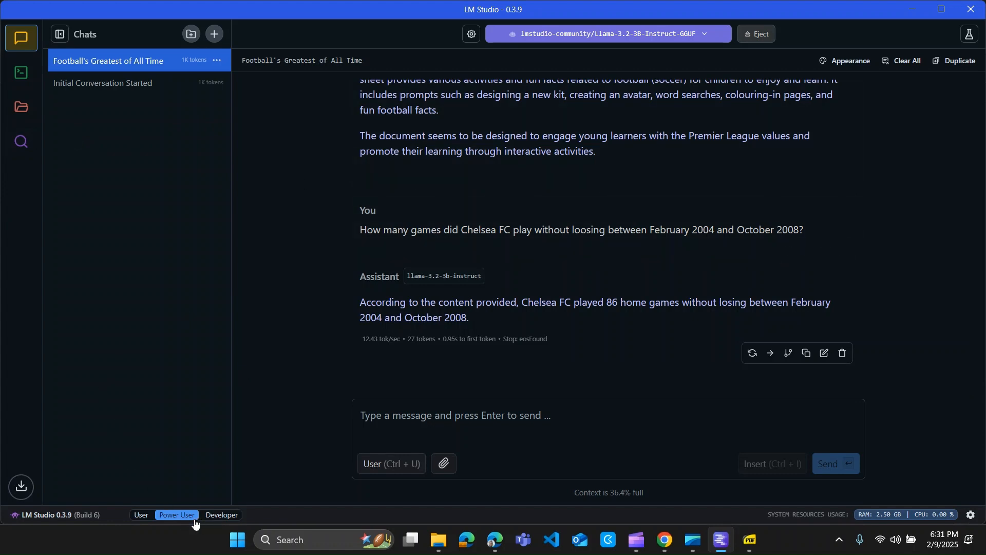
# Switch the interface to Developer mode and view the local LLMs and Text Embedding model lists
pyautogui.click(216, 515)
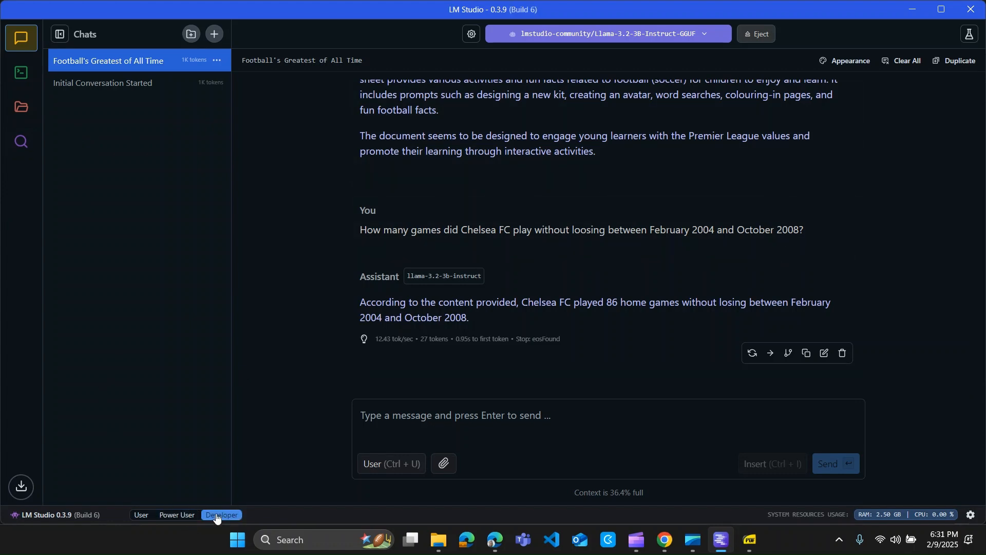
pyautogui.click(20, 106)
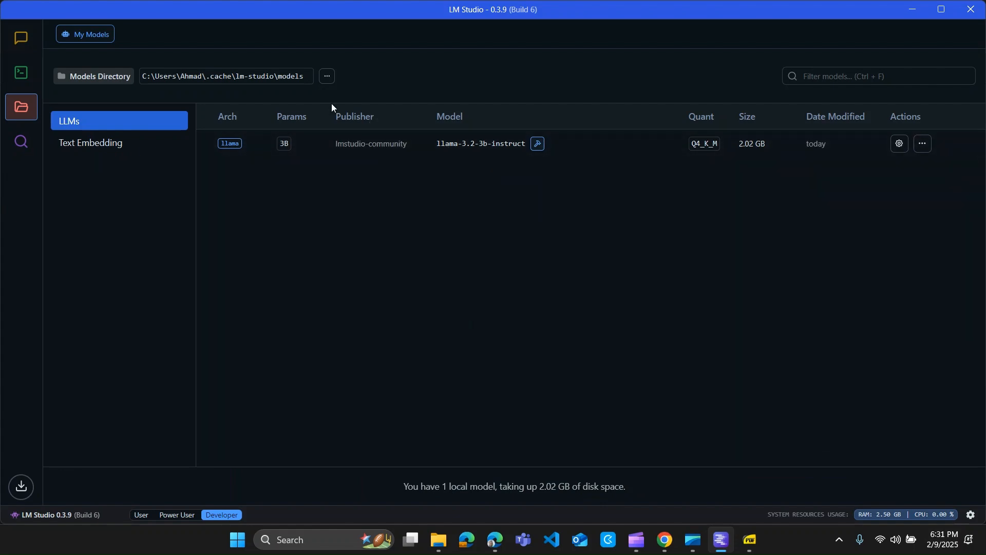
pyautogui.click(122, 148)
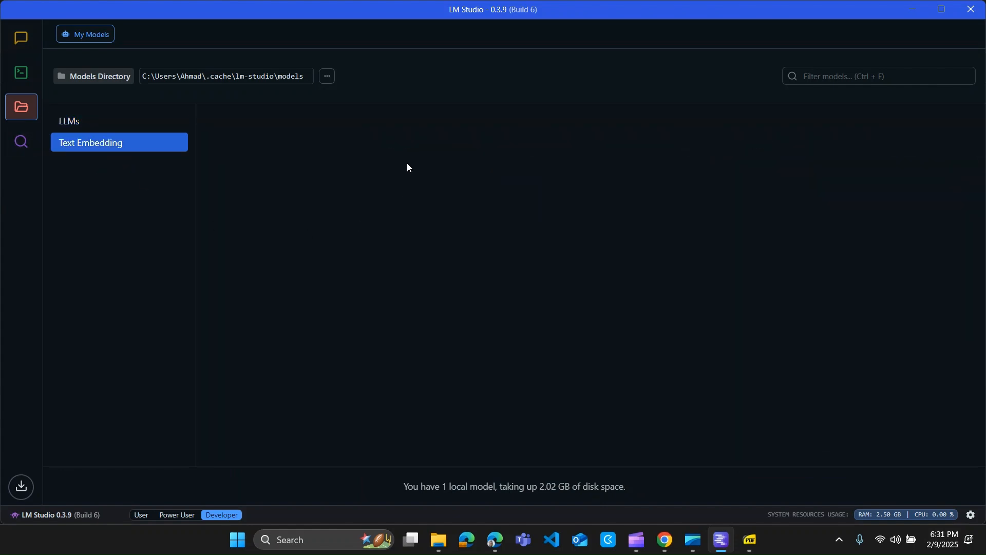
pyautogui.click(153, 126)
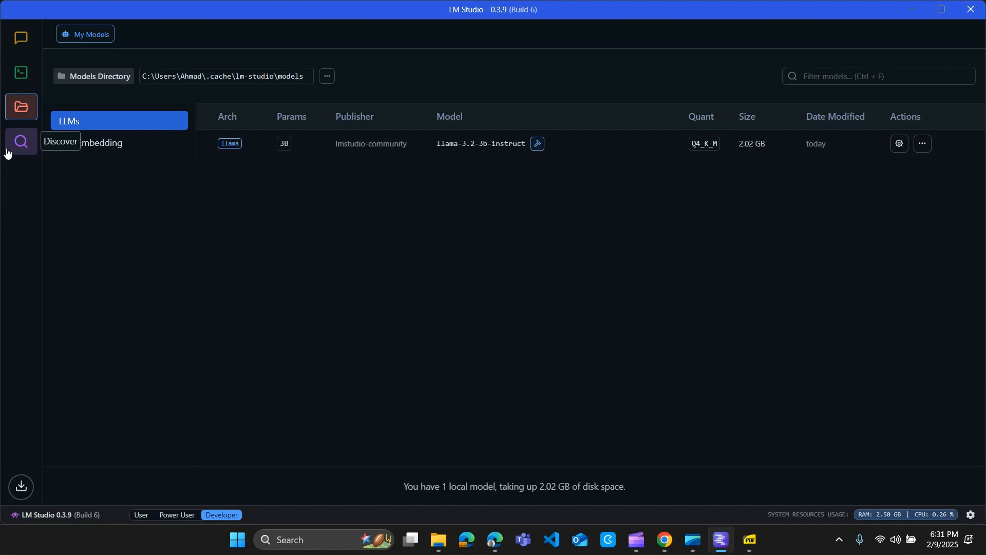
# Open the app settings and look over the general options and the Model Search, Runtimes and Hardware pages
pyautogui.click(970, 514)
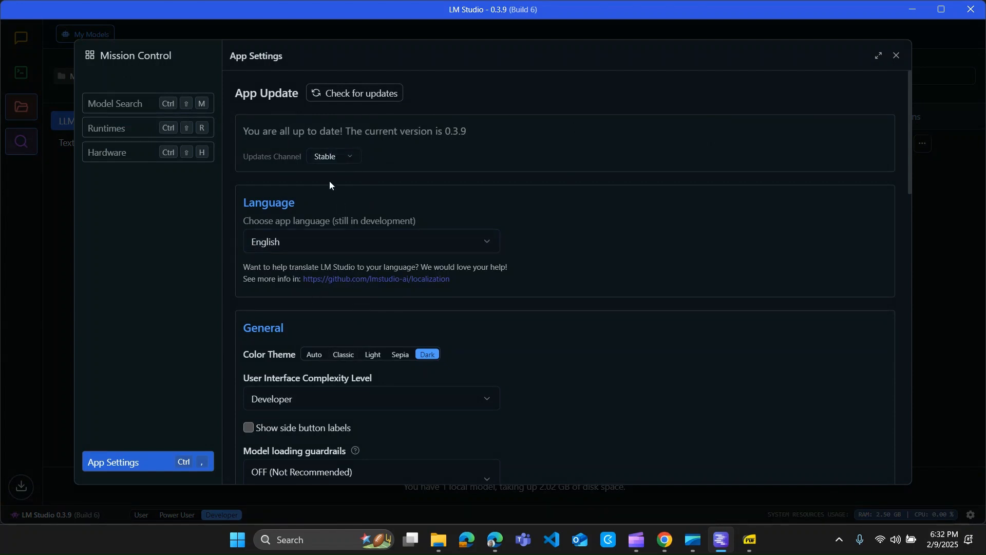
pyautogui.scroll(-8, 347, 288)
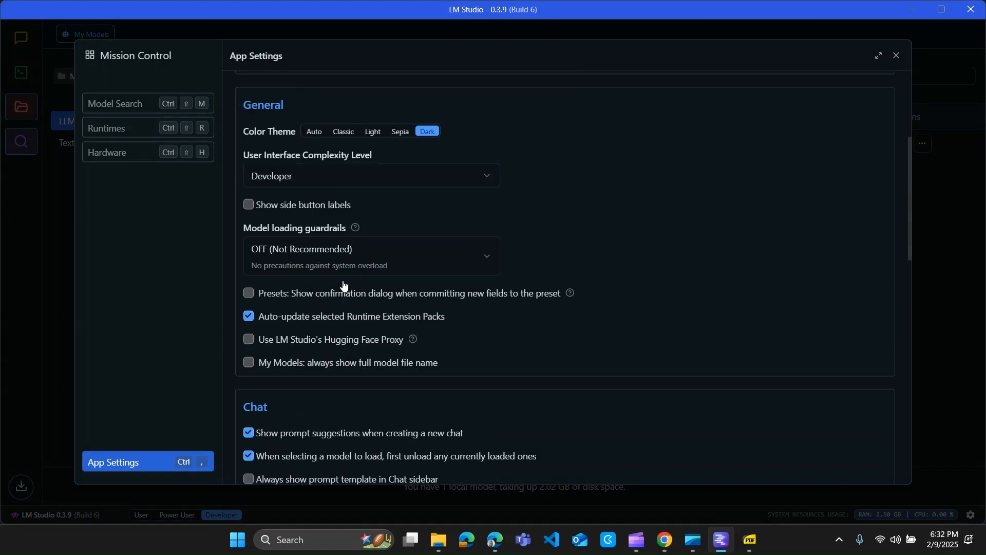
pyautogui.click(112, 102)
pyautogui.click(107, 127)
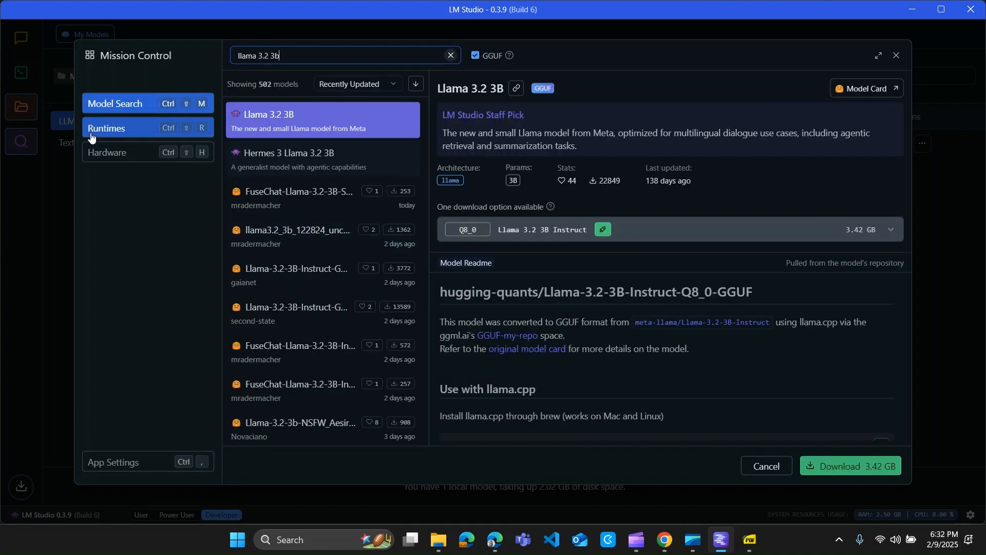
pyautogui.click(108, 152)
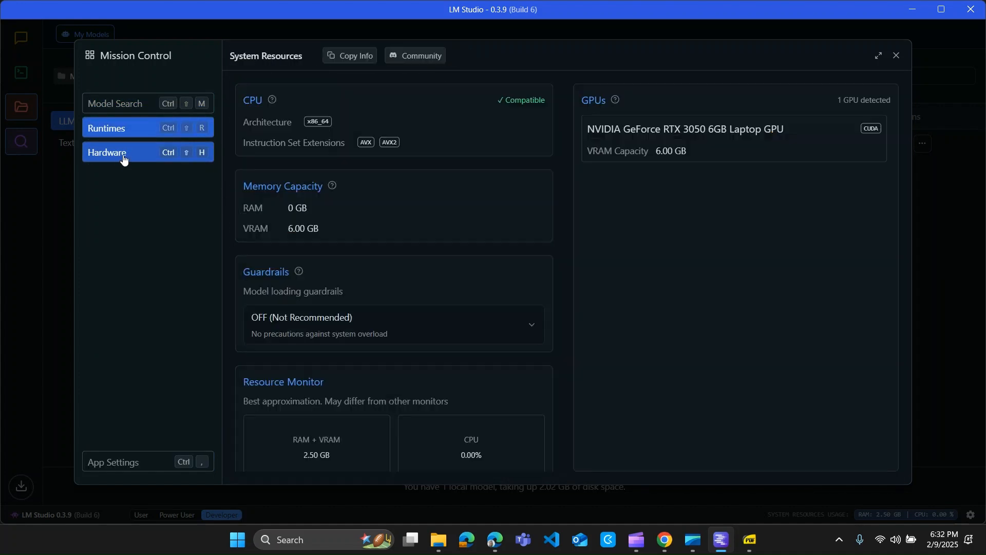
# Return to App Settings and examine the chat, Local LLM Service and Developer options
pyautogui.click(132, 463)
pyautogui.scroll(-8, 346, 257)
pyautogui.scroll(-8, 345, 261)
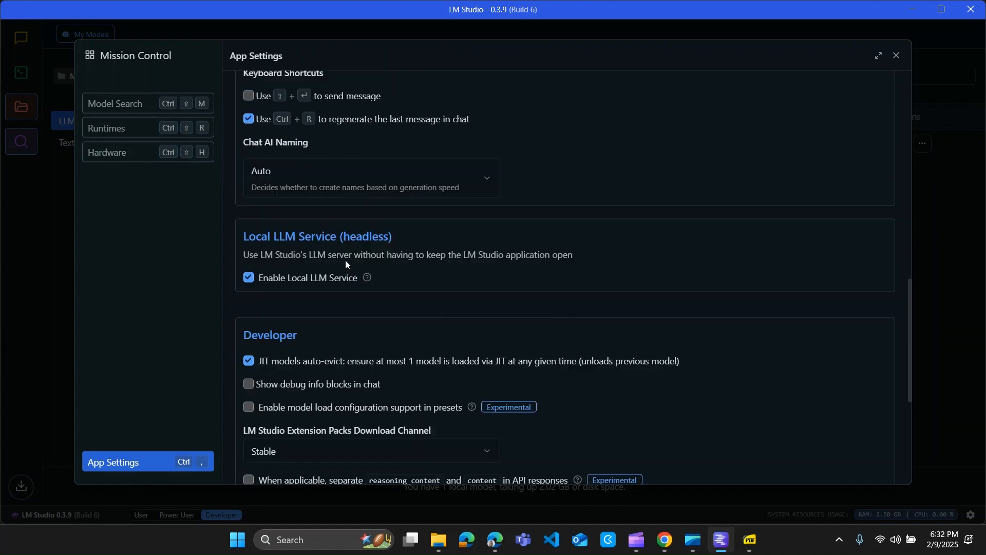
pyautogui.scroll(12, 344, 262)
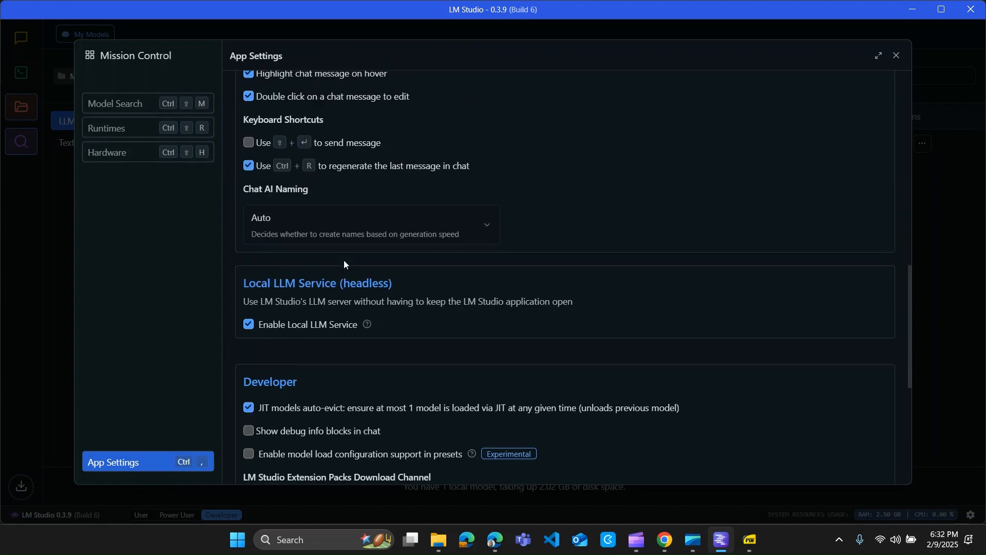
# Close the app settings and examine the Load, Prompt and Inference default parameters of the llama-3.2-3b-instruct model
pyautogui.click(896, 56)
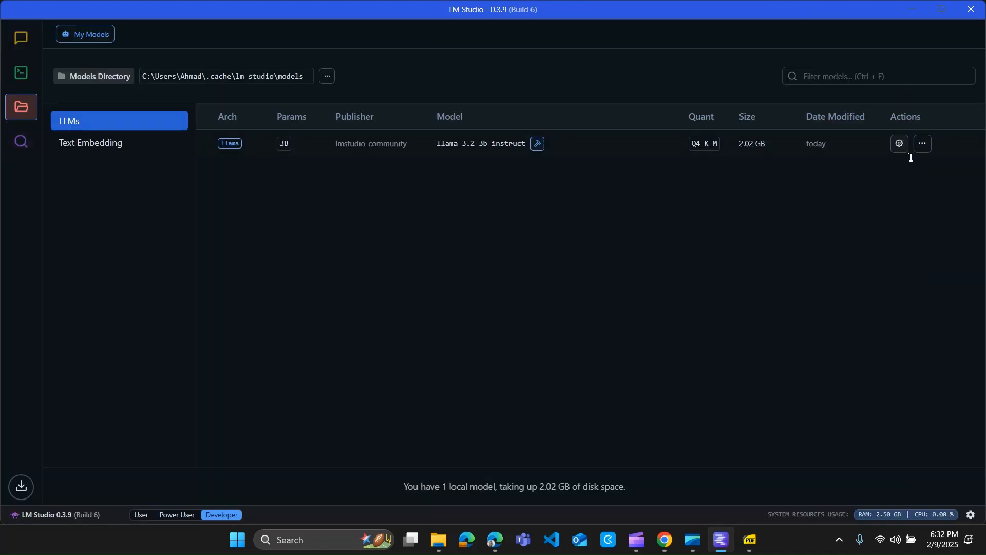
pyautogui.click(900, 145)
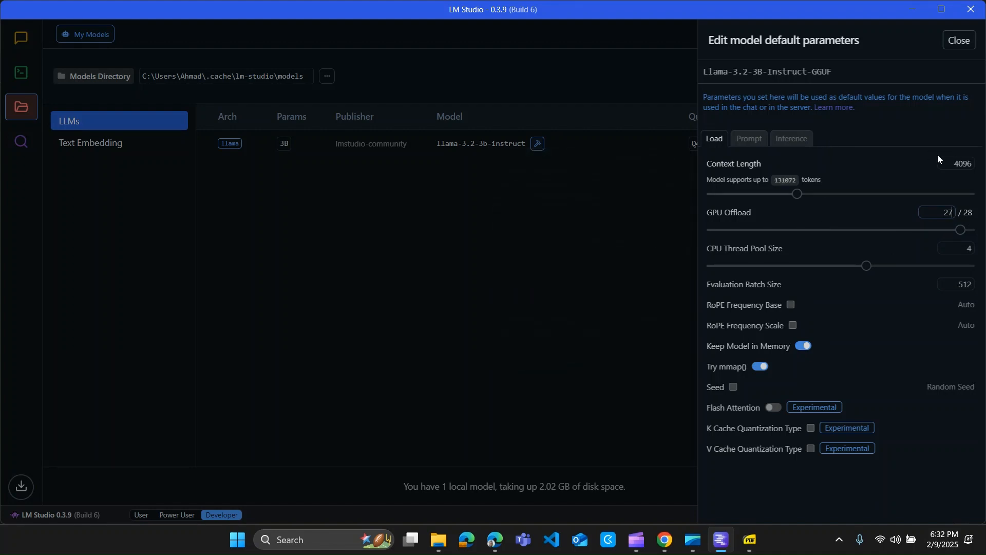
pyautogui.click(748, 141)
pyautogui.click(819, 197)
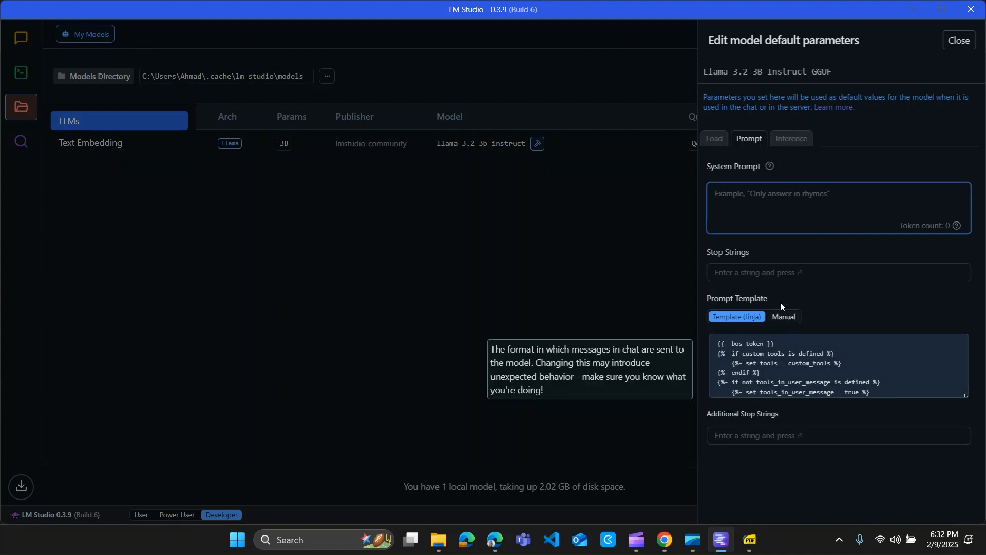
pyautogui.click(792, 138)
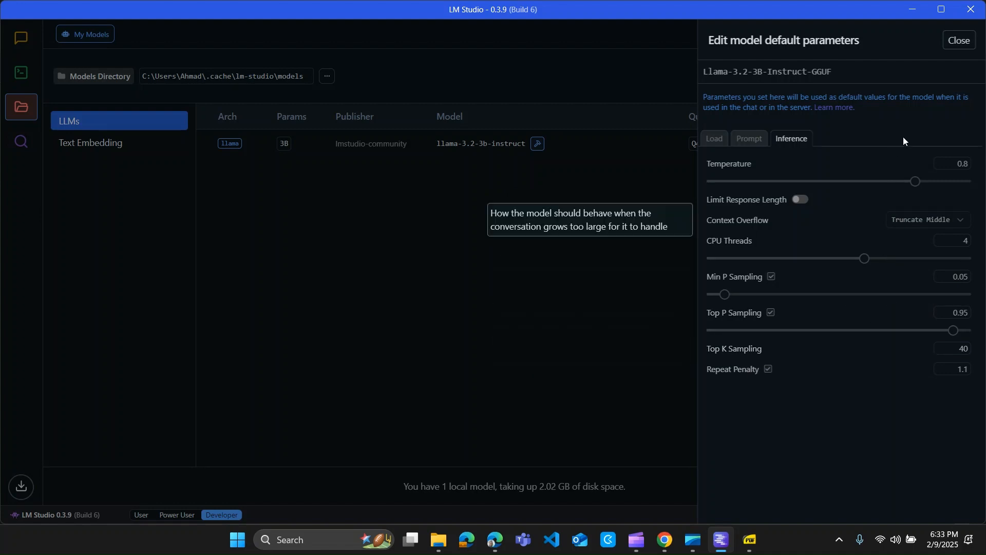
pyautogui.click(970, 40)
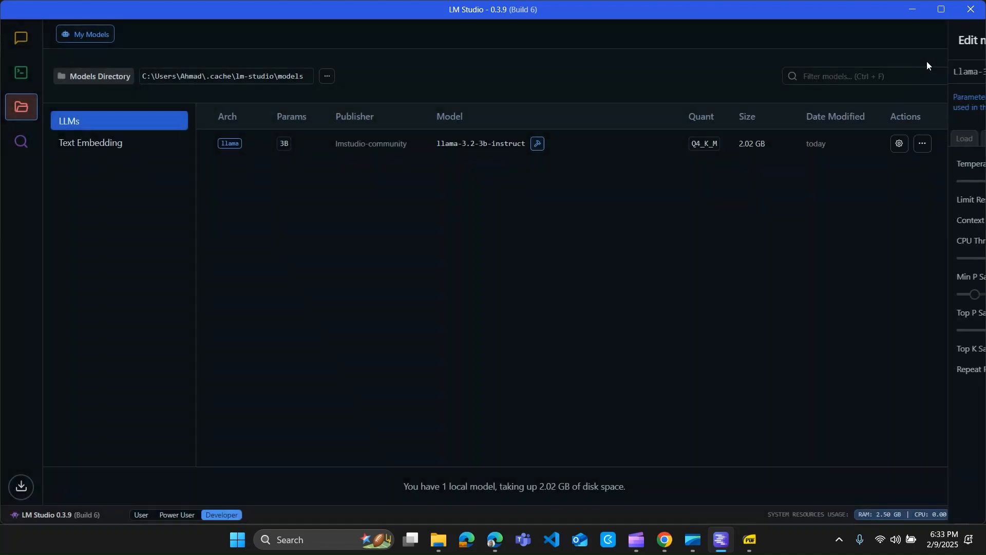
# Browse the "llama 3.2 3b" results in the model search, then close it without downloading anything
pyautogui.click(21, 143)
pyautogui.scroll(-3, 354, 290)
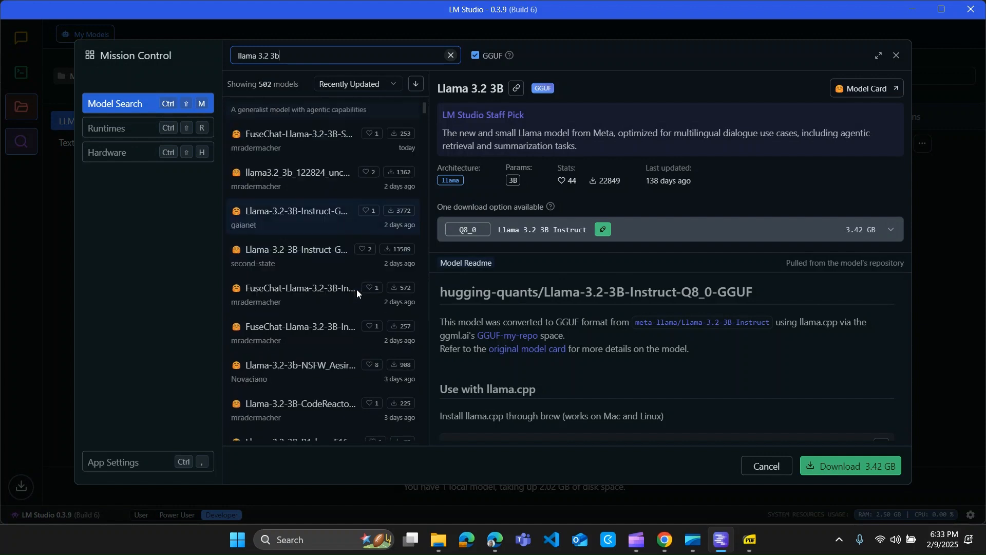
pyautogui.scroll(-3, 721, 339)
pyautogui.scroll(3, 714, 298)
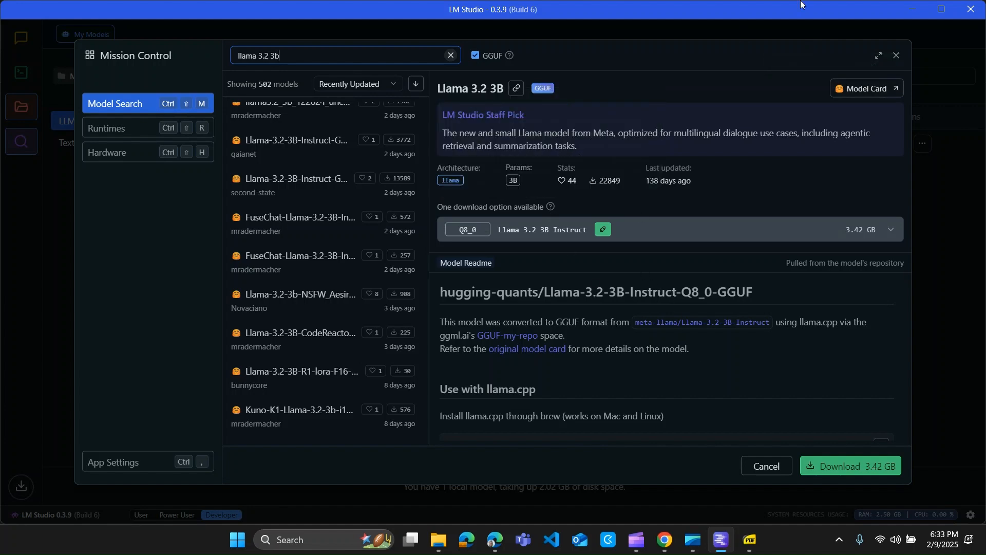
pyautogui.click(896, 58)
# Inspect the loaded llama-3.2-3b-instruct model's information on the developer server page, then return to the chats
pyautogui.click(21, 72)
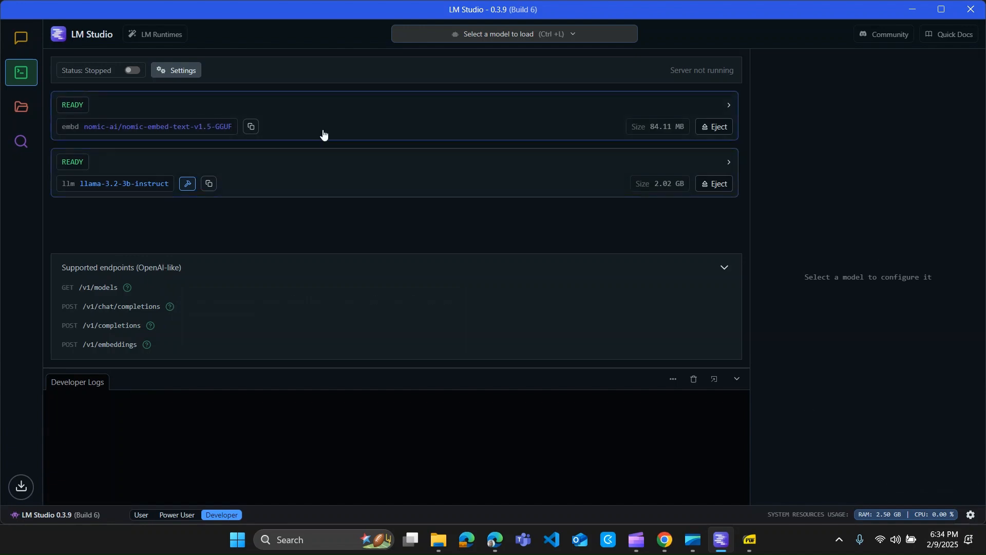
pyautogui.click(325, 173)
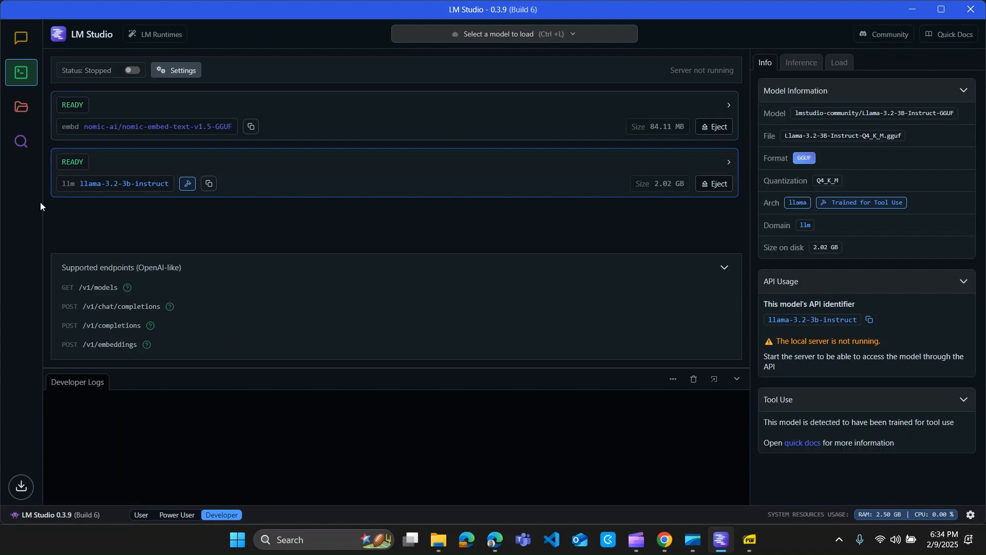
pyautogui.click(20, 41)
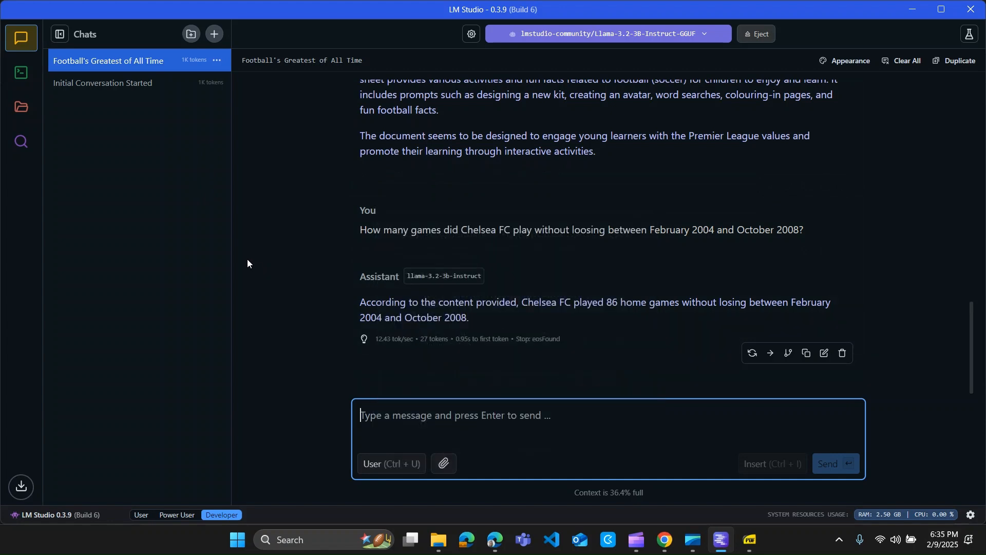
# Create a chat folder named Food and move the Initial Conversation Started chat into it
pyautogui.click(190, 34)
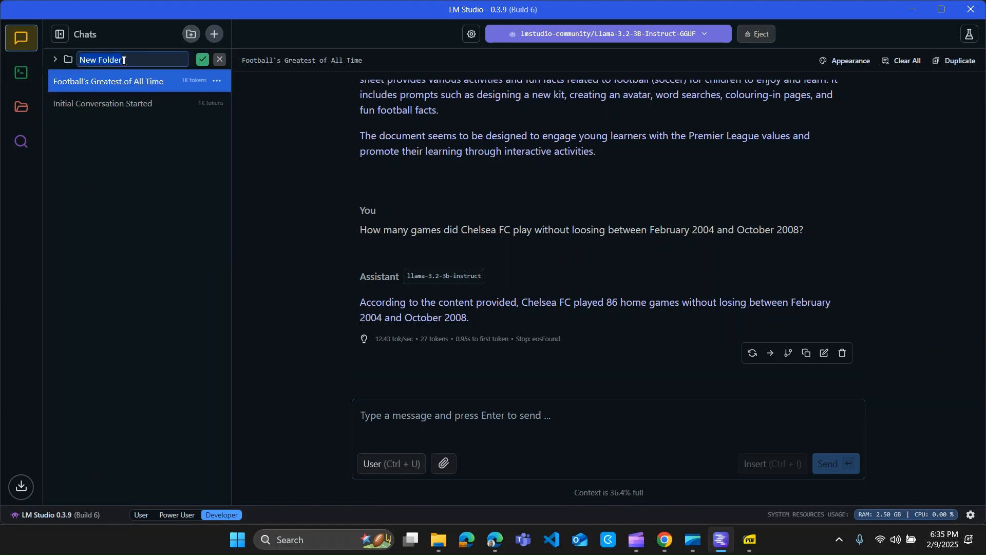
pyautogui.write('Food')
pyautogui.press('Return')
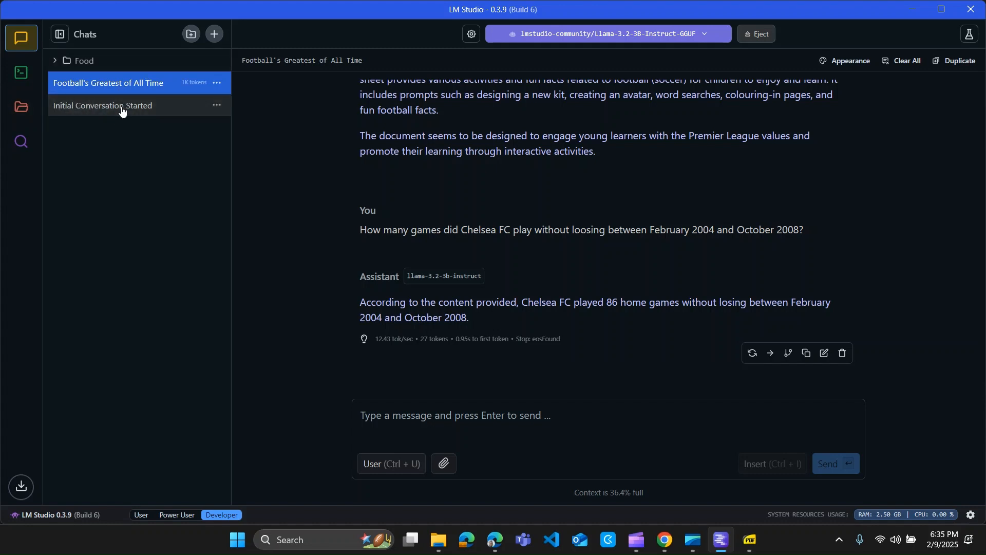
pyautogui.click(121, 108)
pyautogui.moveTo(121, 108); pyautogui.dragTo(107, 60)
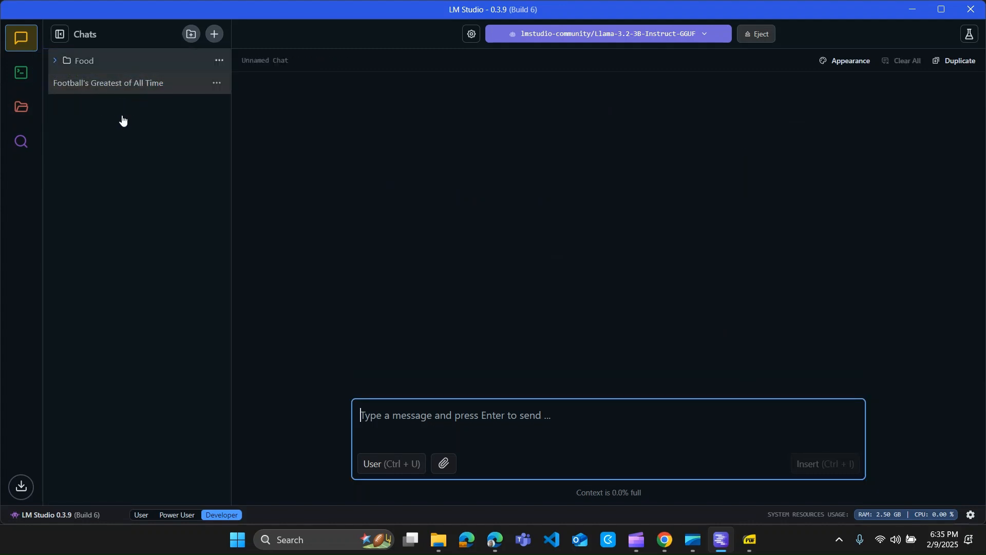
pyautogui.click(191, 33)
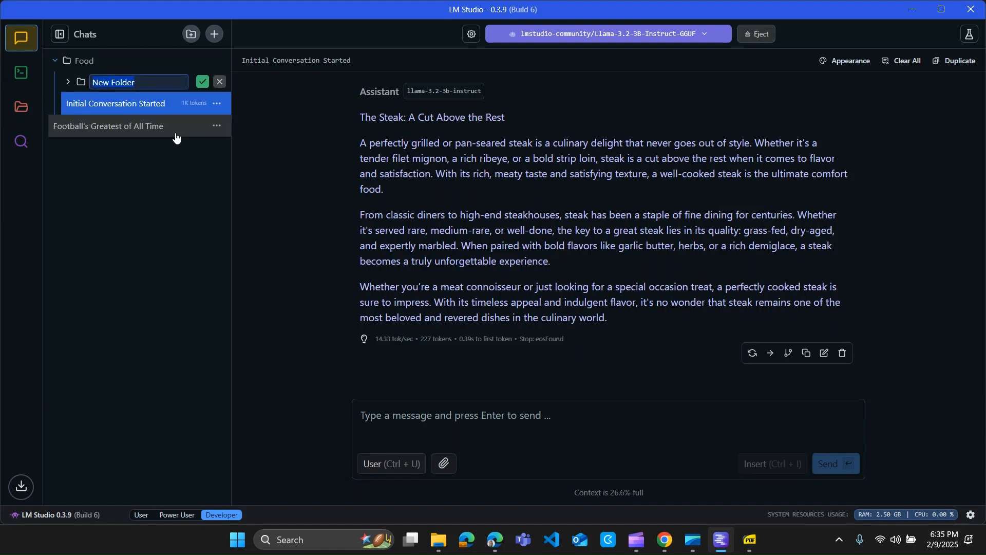
pyautogui.click(124, 151)
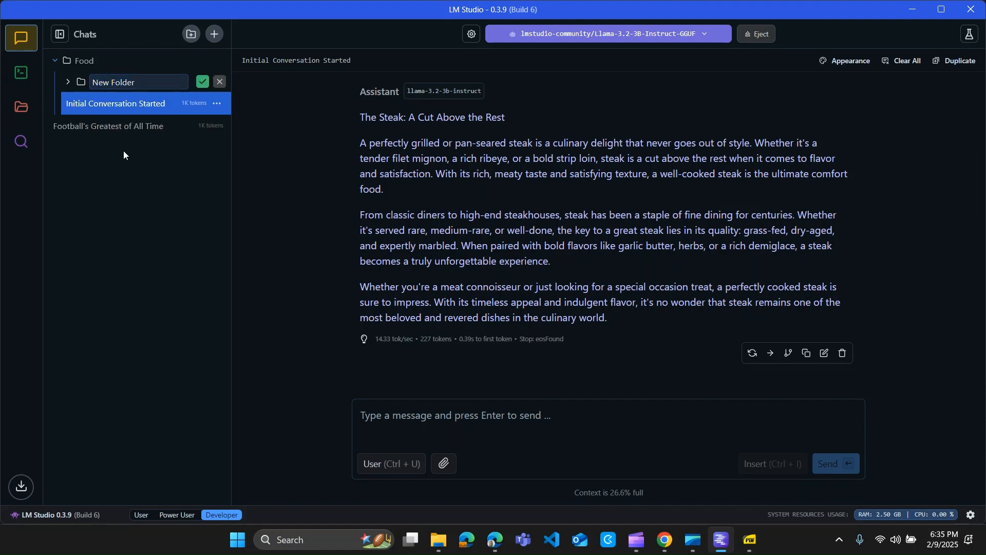
pyautogui.click(220, 82)
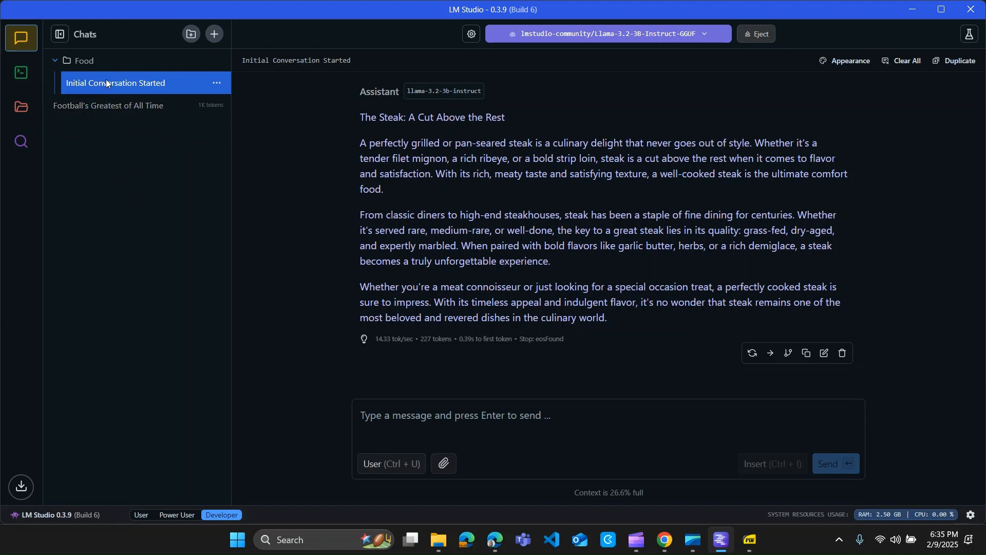
# Create a top-level chat folder named Football and move the Football's Greatest of All Time chat into it
pyautogui.scroll(10, 527, 220)
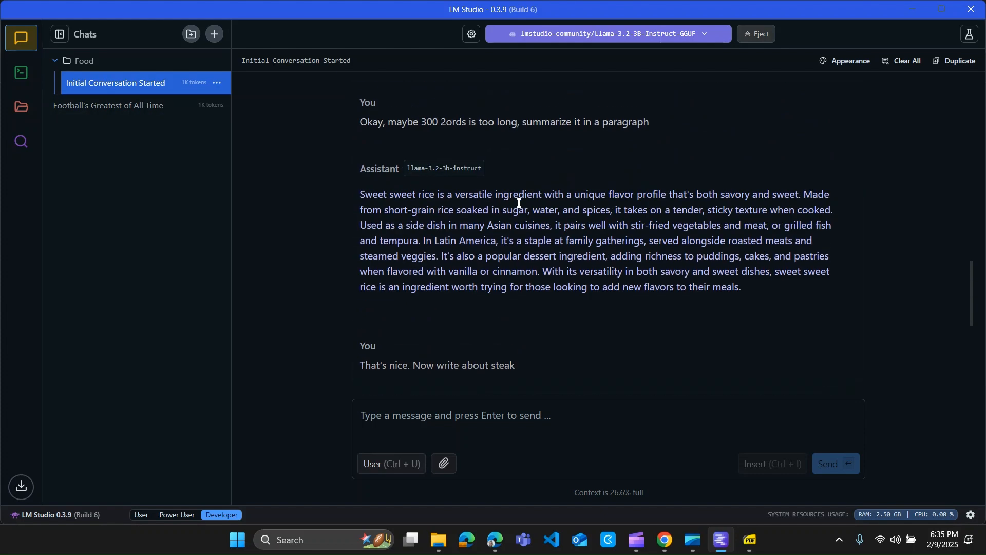
pyautogui.scroll(-9, 527, 221)
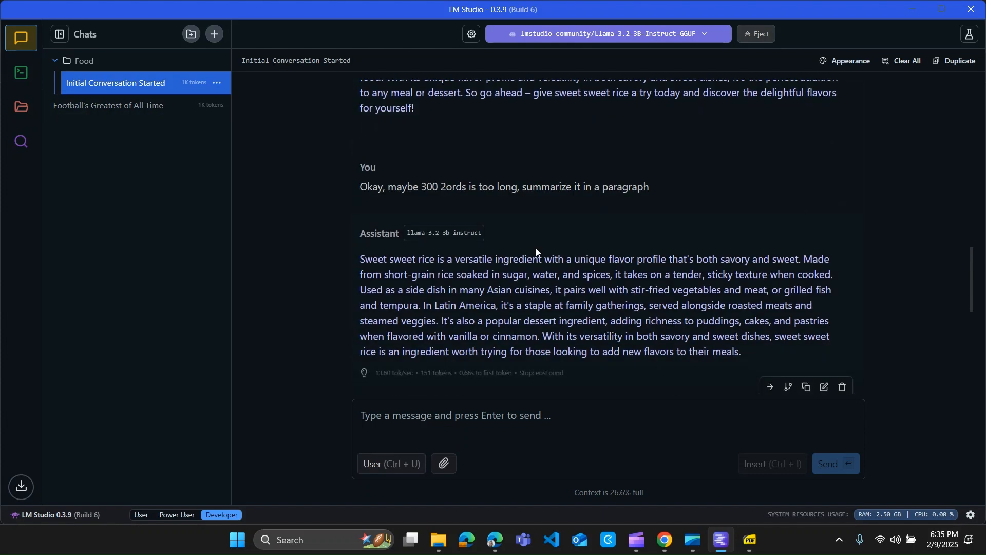
pyautogui.click(133, 106)
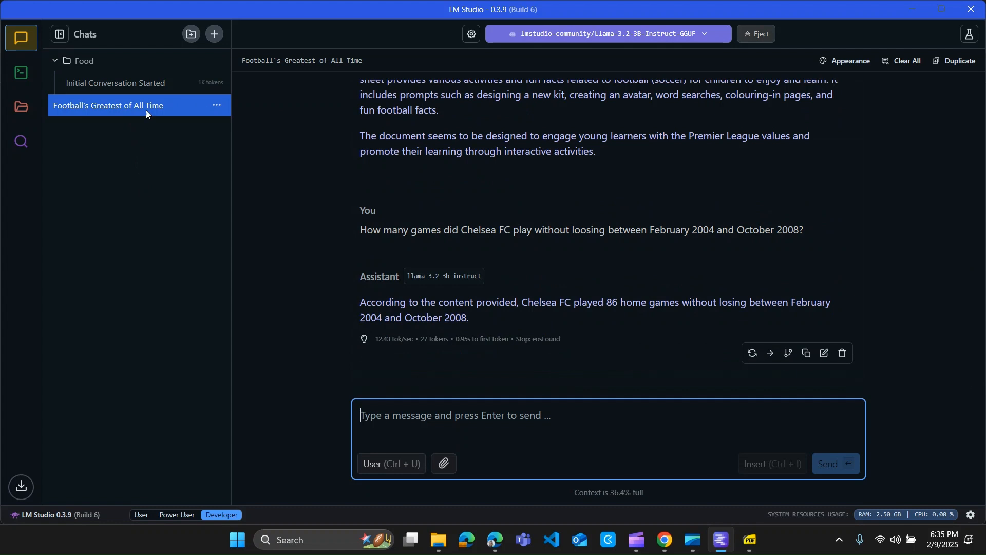
pyautogui.click(190, 36)
pyautogui.write('Football')
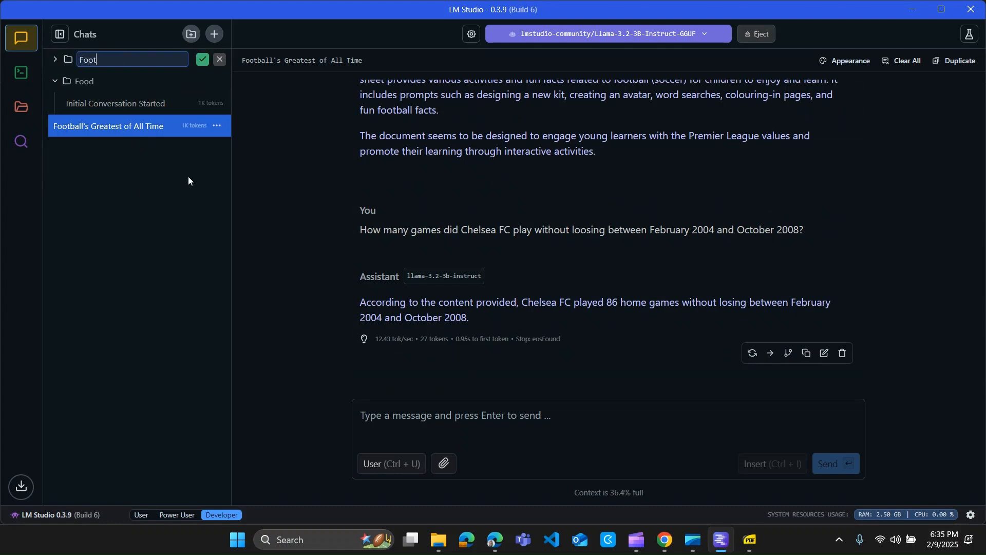
pyautogui.press('Return')
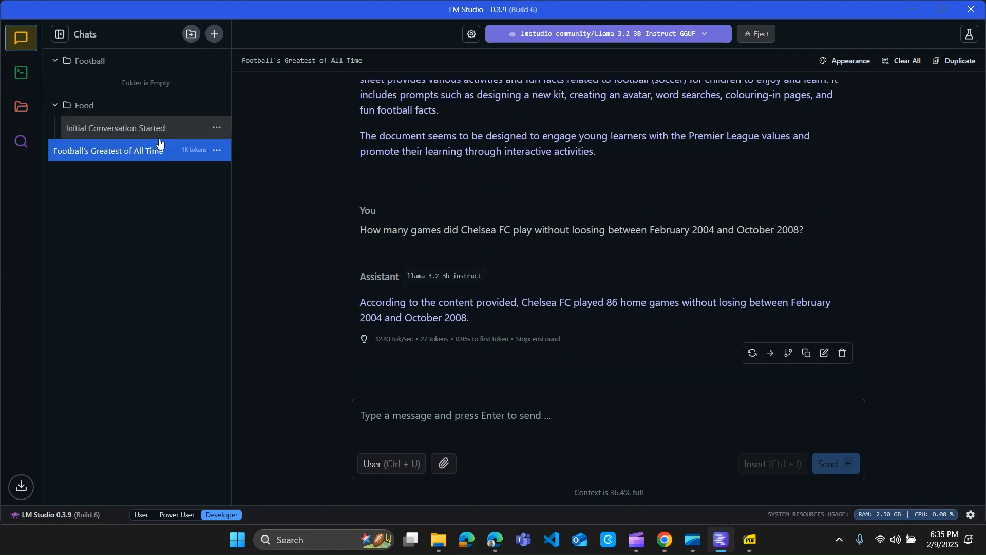
pyautogui.moveTo(145, 156); pyautogui.dragTo(143, 77)
# Start a new chat in the Football folder and send the question "Who is the best goal keeper ever?"
pyautogui.click(214, 34)
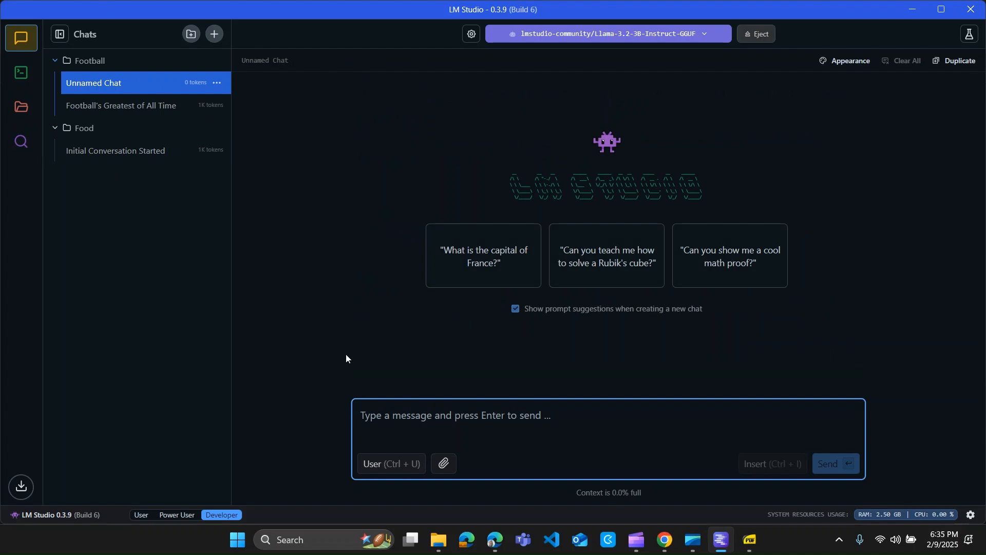
pyautogui.click(106, 238)
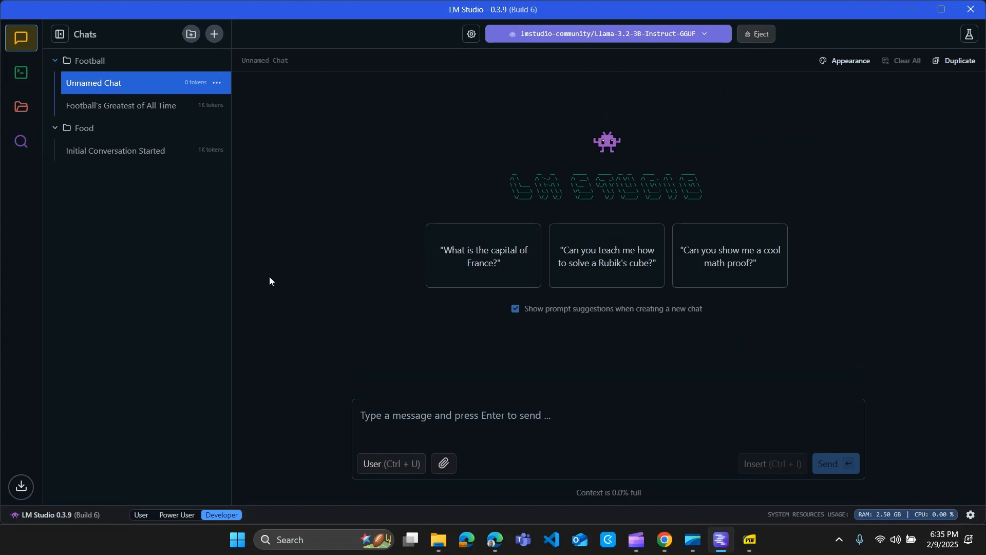
pyautogui.click(405, 416)
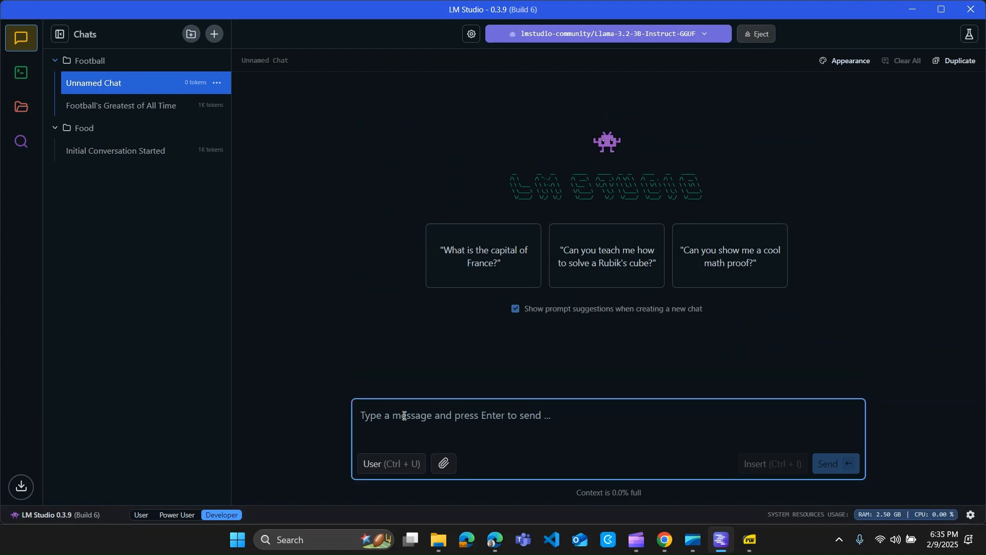
pyautogui.write('Who ')
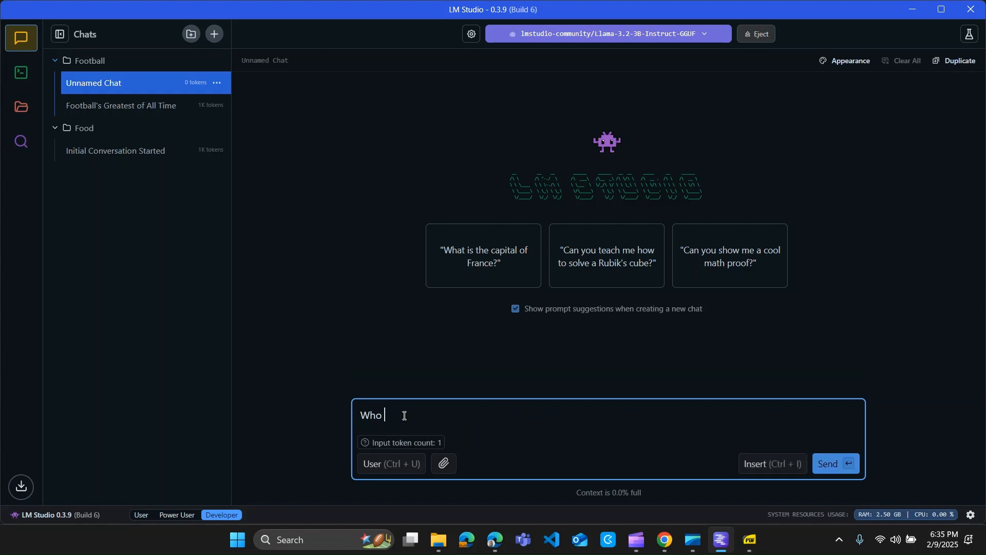
pyautogui.write('is the best goal keeper ever?')
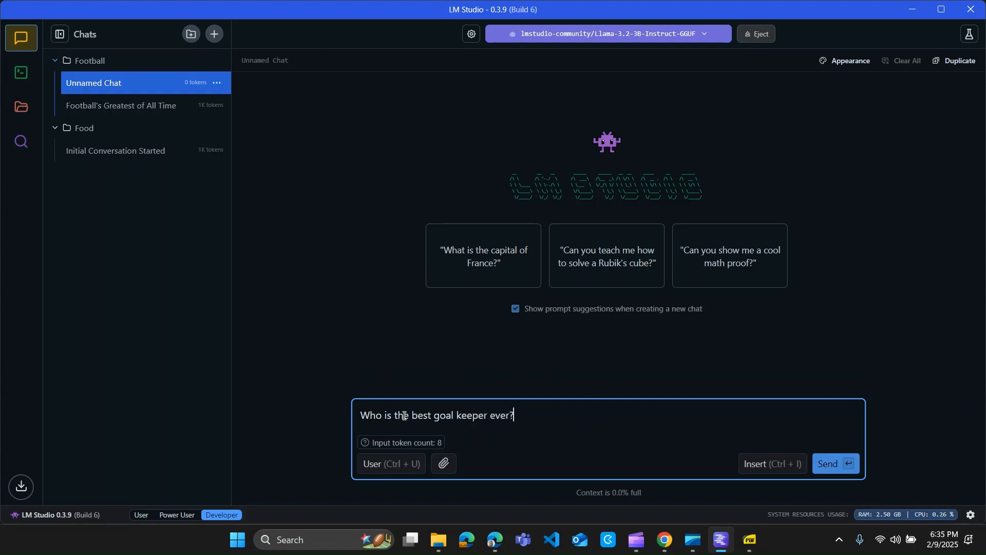
pyautogui.press('Return')
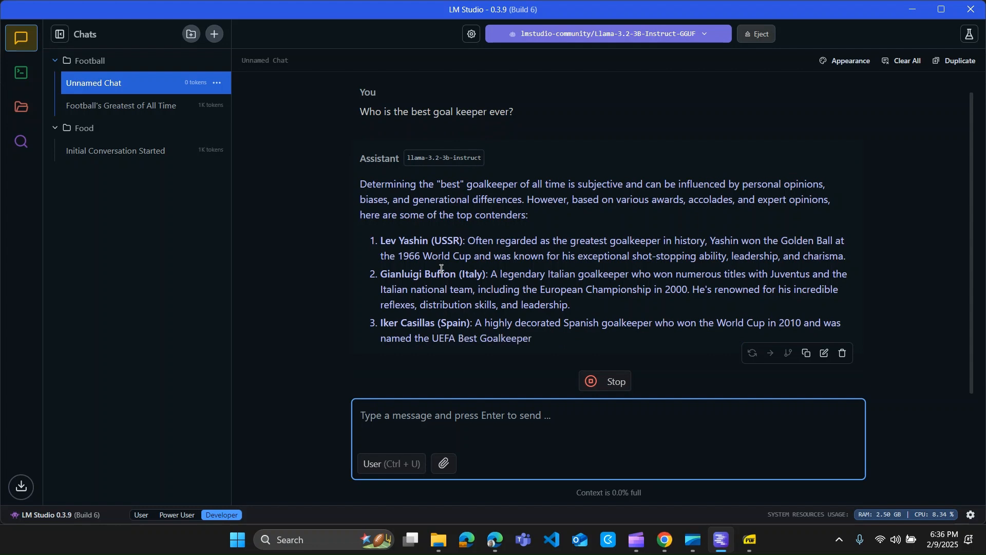
# Stop the goalkeeper reply while it is being generated, then show the Windows desktop
pyautogui.click(590, 386)
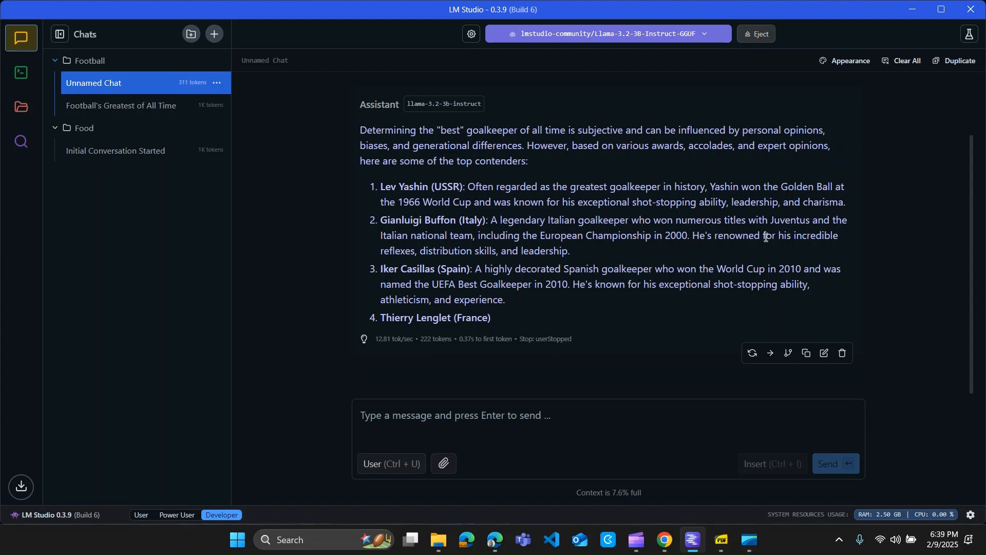
pyautogui.click(985, 546)
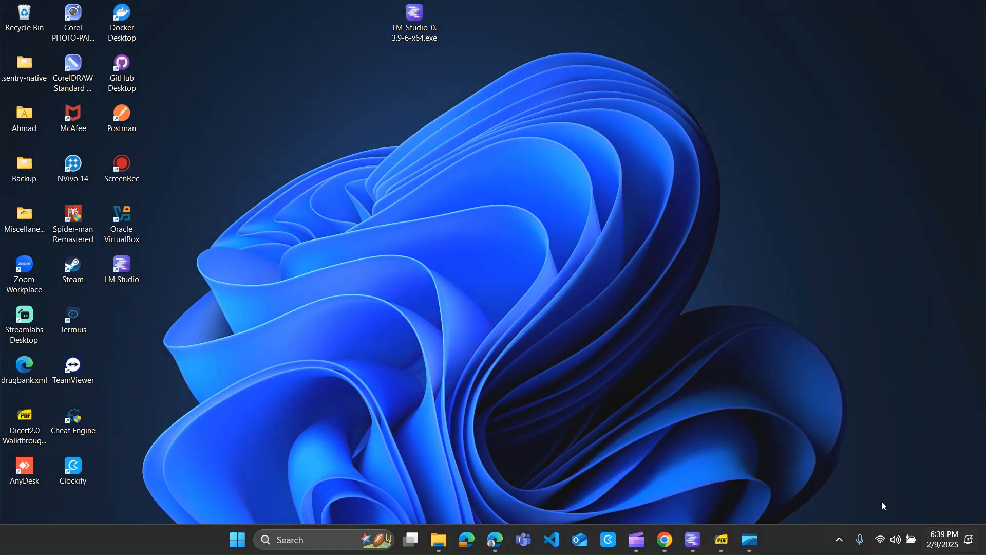